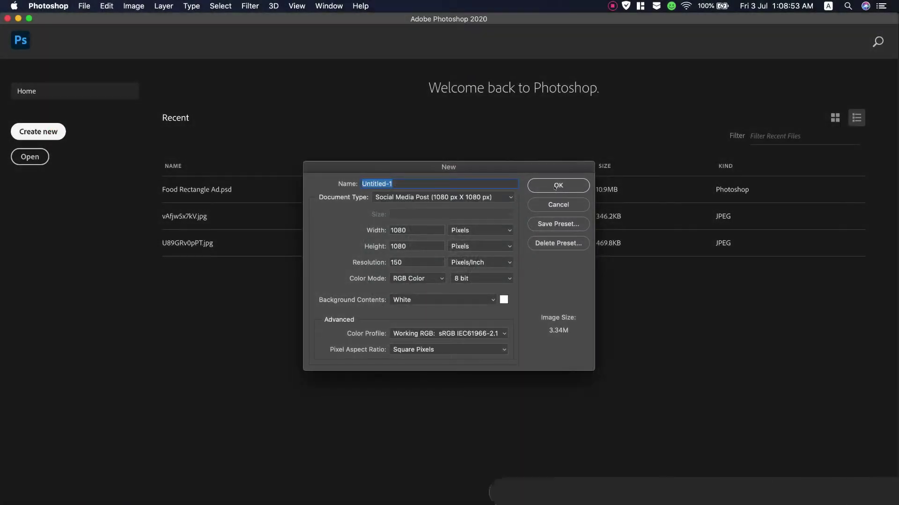
# Create the 1080 × 1080 px, 150 ppi white Social Media Post document.
pyautogui.press('Return')
# Add margin guides: two vertical near the left and right edges, two horizontal near top and bottom.
pyautogui.moveTo(24, 271); pyautogui.dragTo(213, 272)
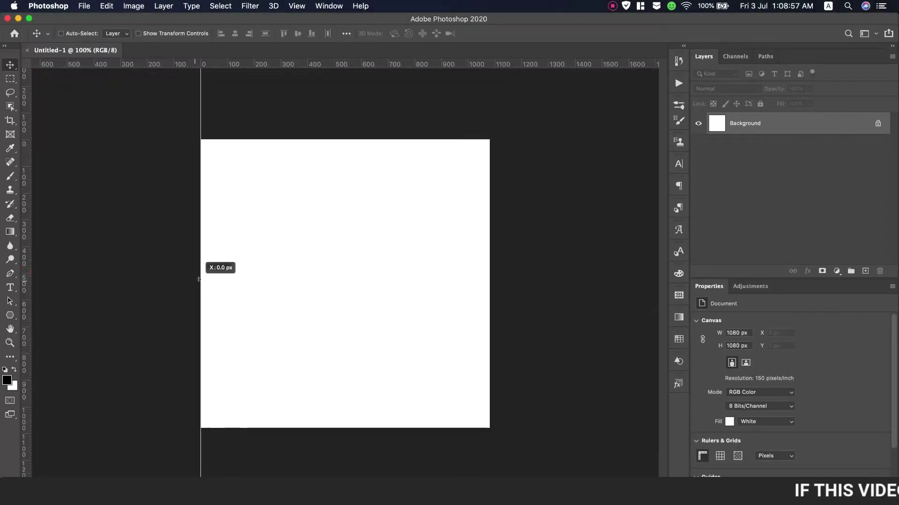
pyautogui.moveTo(24, 204); pyautogui.dragTo(474, 227)
pyautogui.moveTo(367, 65); pyautogui.dragTo(369, 150)
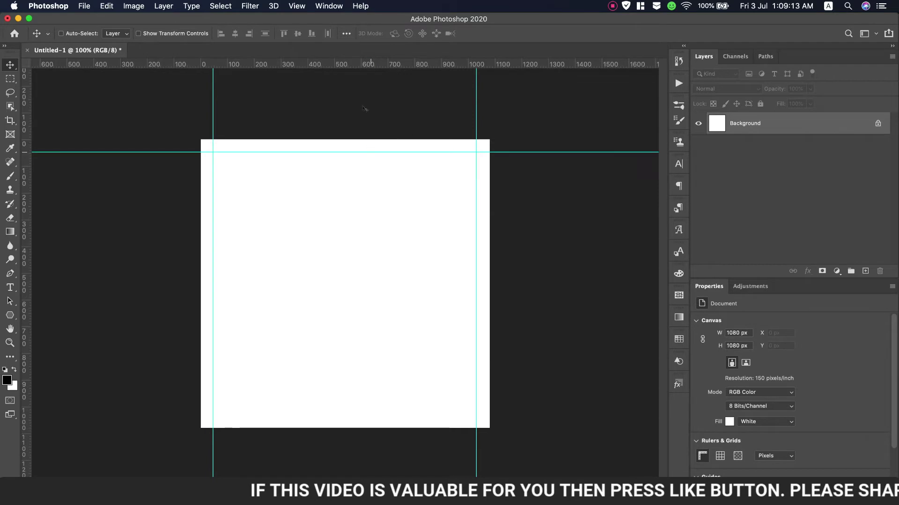
pyautogui.moveTo(351, 87); pyautogui.dragTo(352, 414)
# Draw a black circle with the Ellipse Tool and move it toward the upper-left.
pyautogui.click(16, 318)
pyautogui.click(51, 334)
pyautogui.moveTo(248, 186); pyautogui.dragTo(411, 401)
pyautogui.press('v')
pyautogui.moveTo(361, 255); pyautogui.dragTo(357, 255)
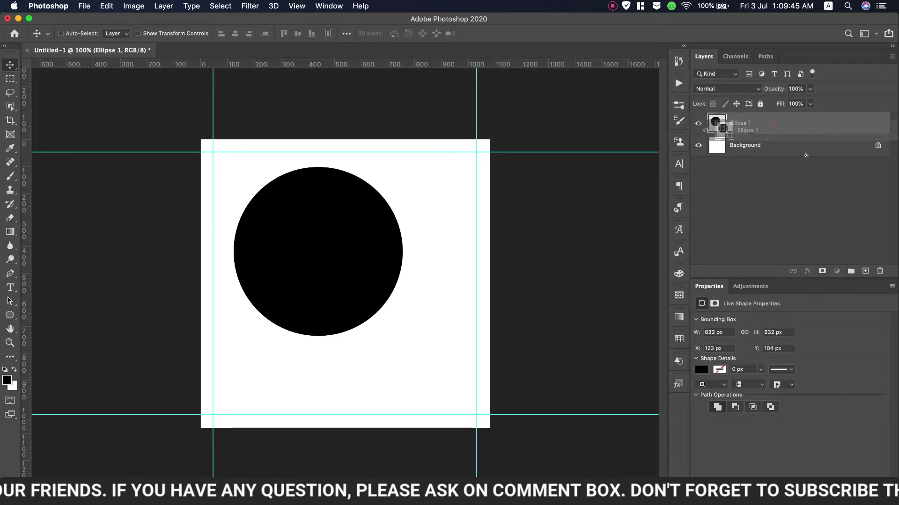
# Duplicate the circle layer, colour the copy blue, and enlarge it slightly.
pyautogui.press('super+j')
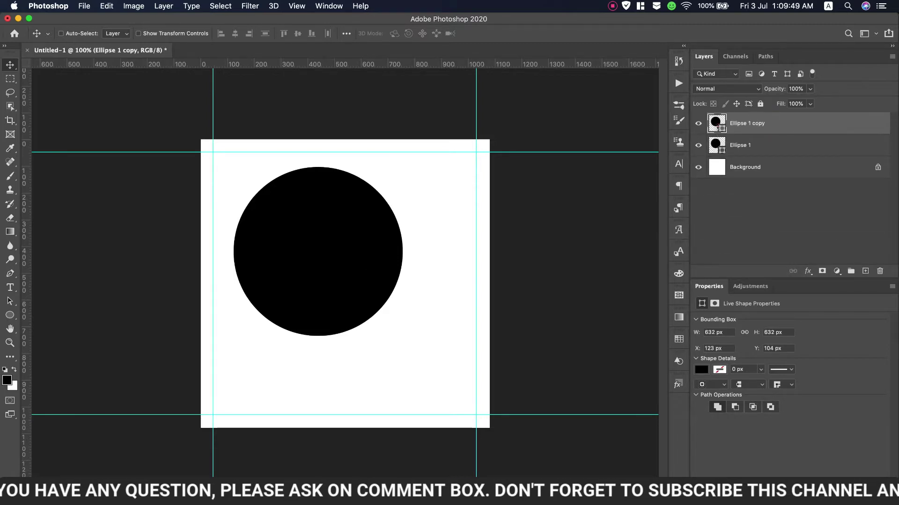
pyautogui.doubleClick(717, 125)
pyautogui.click(581, 213)
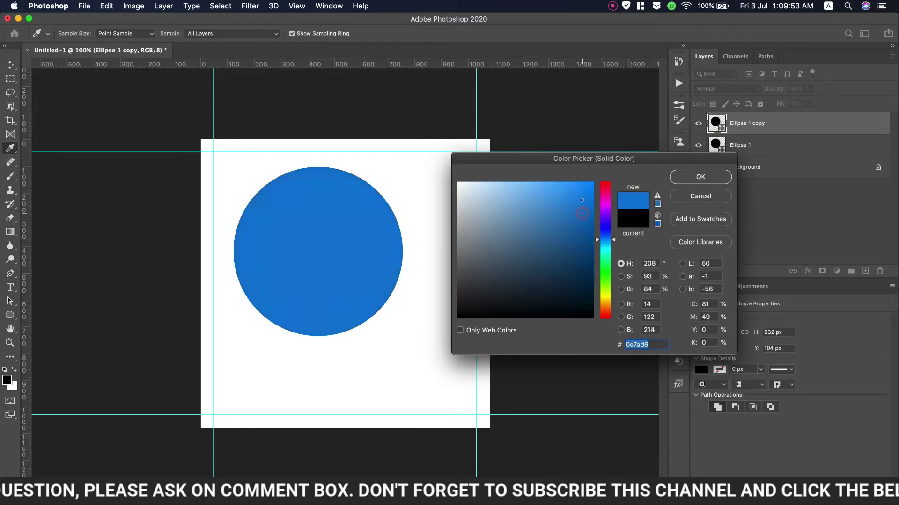
pyautogui.click(700, 177)
pyautogui.hotkey('ctrl', 't')
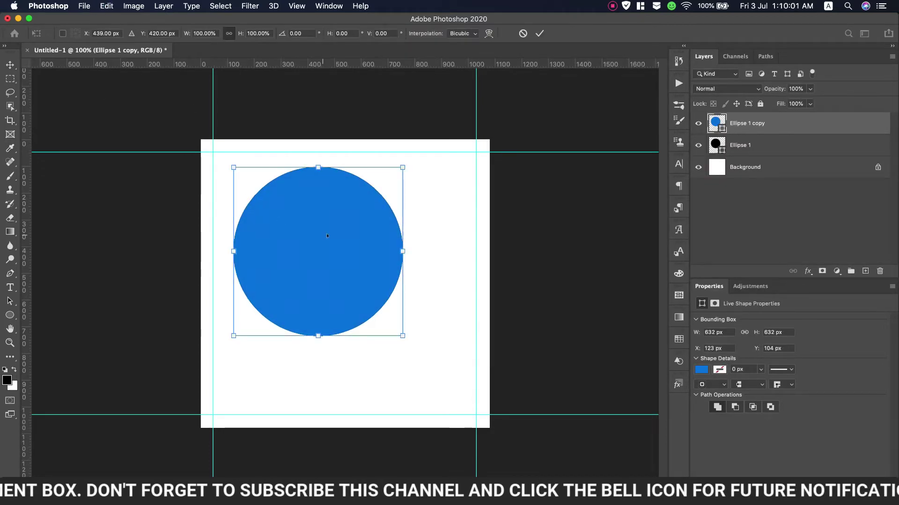
pyautogui.moveTo(400, 174); pyautogui.dragTo(412, 159)
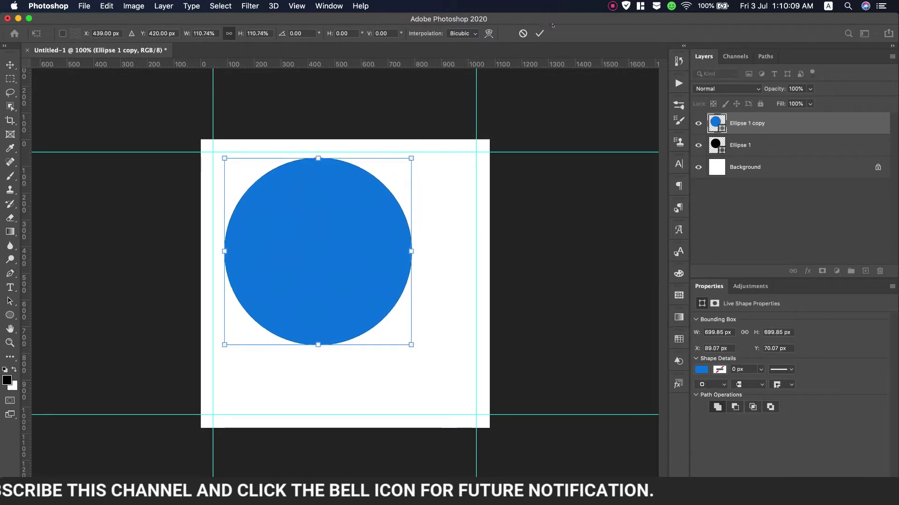
pyautogui.click(540, 33)
# Give the copied circle no fill and a thick blue stroke to form a ring.
pyautogui.click(10, 314)
pyautogui.click(121, 34)
pyautogui.click(52, 54)
pyautogui.click(118, 33)
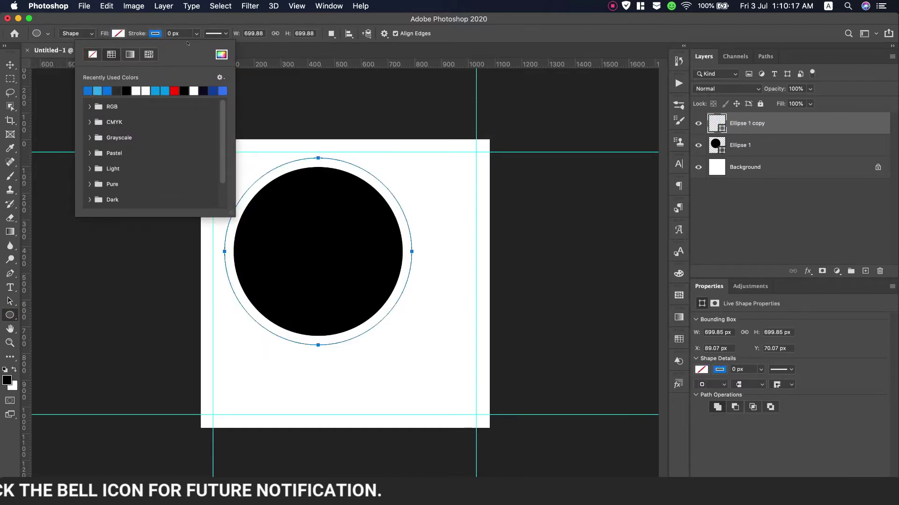
pyautogui.click(196, 33)
pyautogui.moveTo(202, 46); pyautogui.dragTo(208, 46)
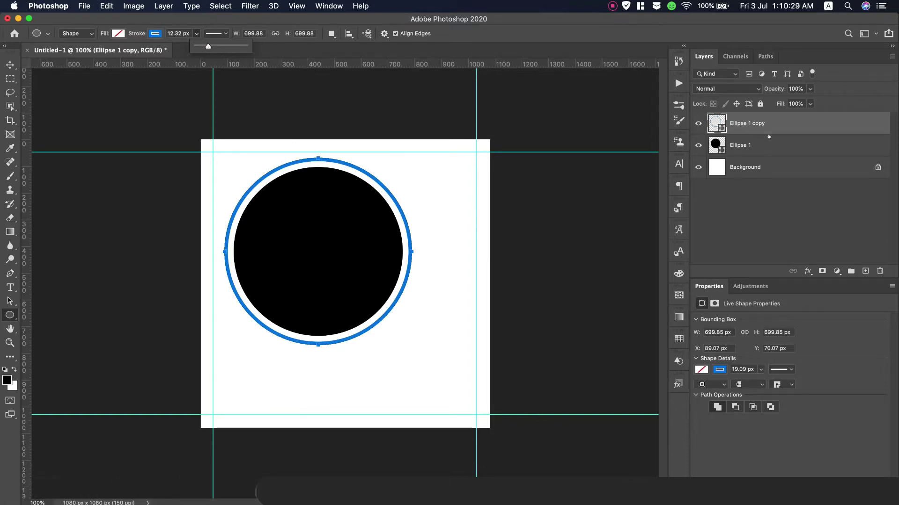
# Resize the black circle and blue ring so the black circle sits just inside the ring.
pyautogui.click(764, 140)
pyautogui.hotkey('ctrl', 't')
pyautogui.moveTo(402, 167); pyautogui.dragTo(416, 153)
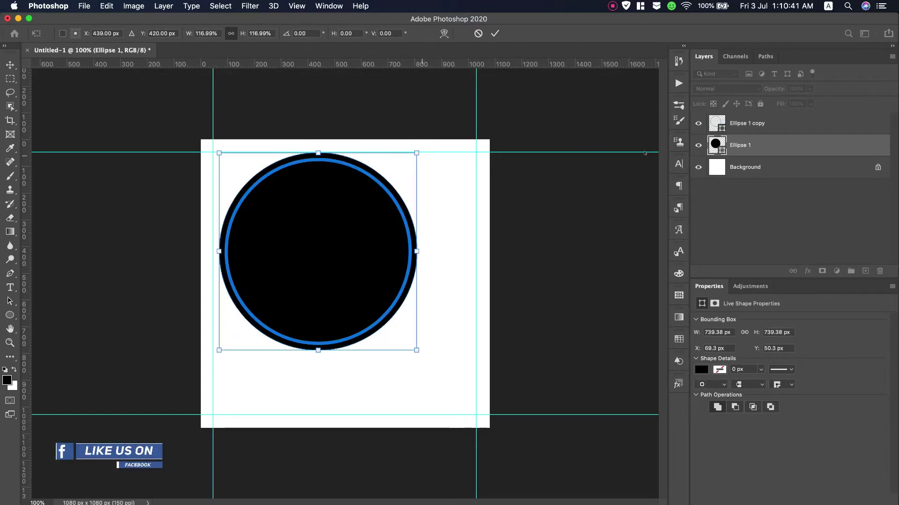
pyautogui.press('Return')
pyautogui.hotkey('alt', ']')
pyautogui.hotkey('ctrl', 't')
pyautogui.moveTo(411, 158); pyautogui.dragTo(424, 149)
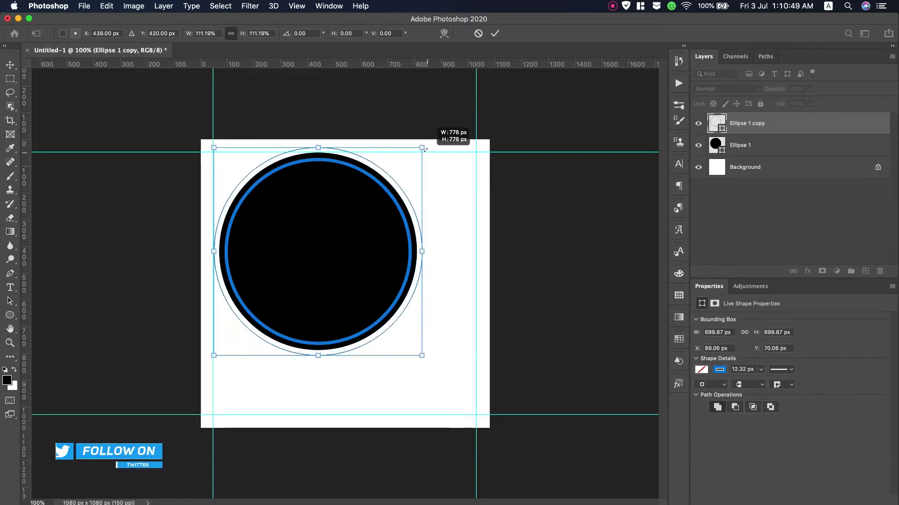
pyautogui.press('Return')
pyautogui.hotkey('alt', '[')
pyautogui.hotkey('ctrl', 't')
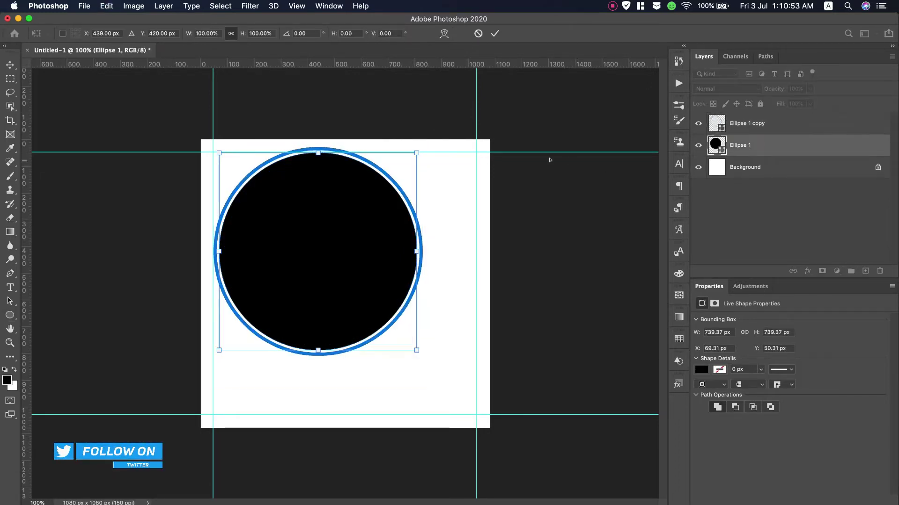
pyautogui.moveTo(416, 153); pyautogui.dragTo(409, 155)
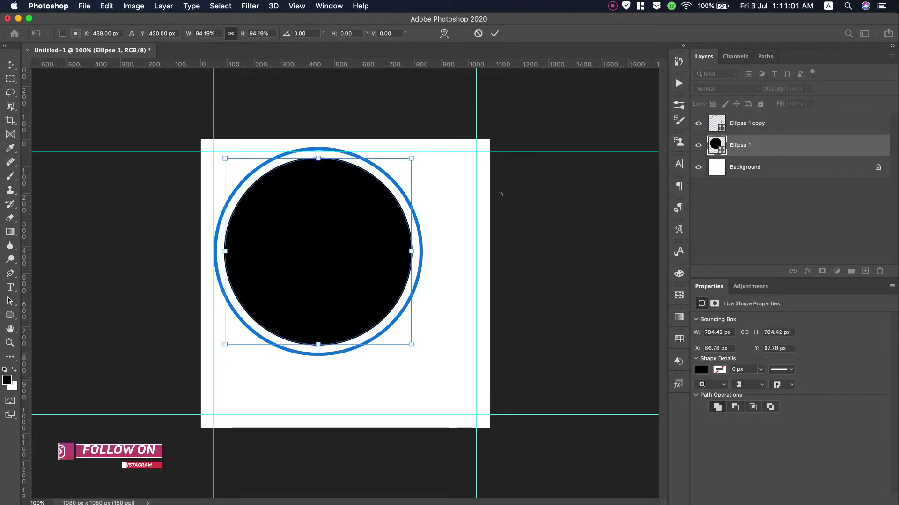
# Place the portrait photo as an embedded image, enlarging and positioning it over the circle.
pyautogui.press('Return')
pyautogui.click(85, 5)
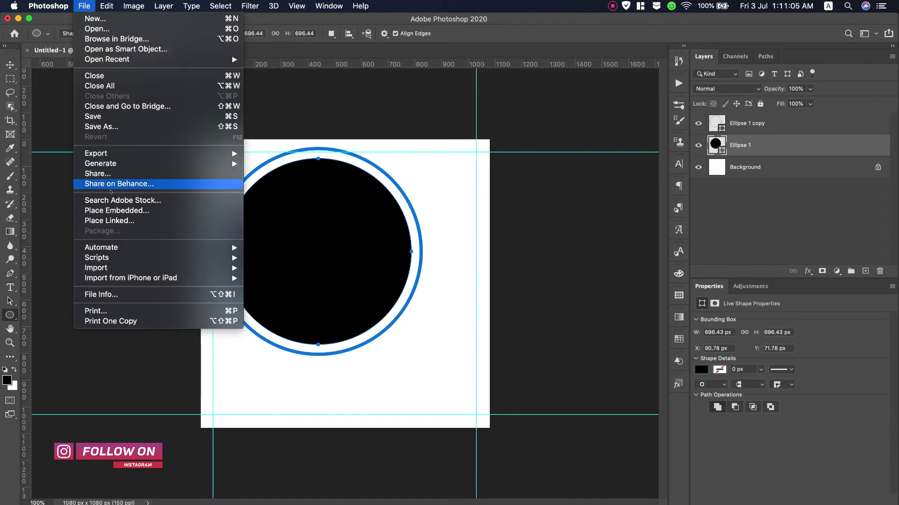
pyautogui.click(93, 210)
pyautogui.click(366, 109)
pyautogui.click(629, 308)
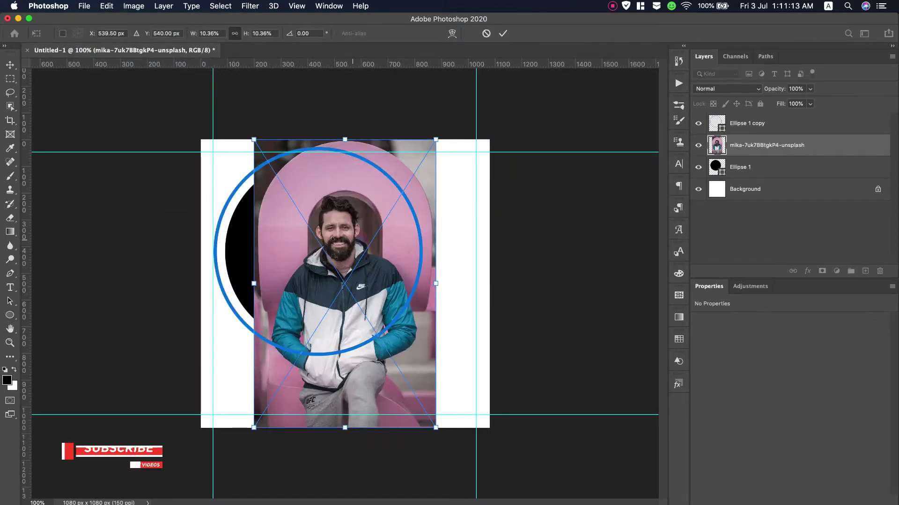
pyautogui.moveTo(345, 280); pyautogui.dragTo(309, 281)
pyautogui.moveTo(400, 428); pyautogui.dragTo(441, 494)
pyautogui.moveTo(368, 308); pyautogui.dragTo(370, 291)
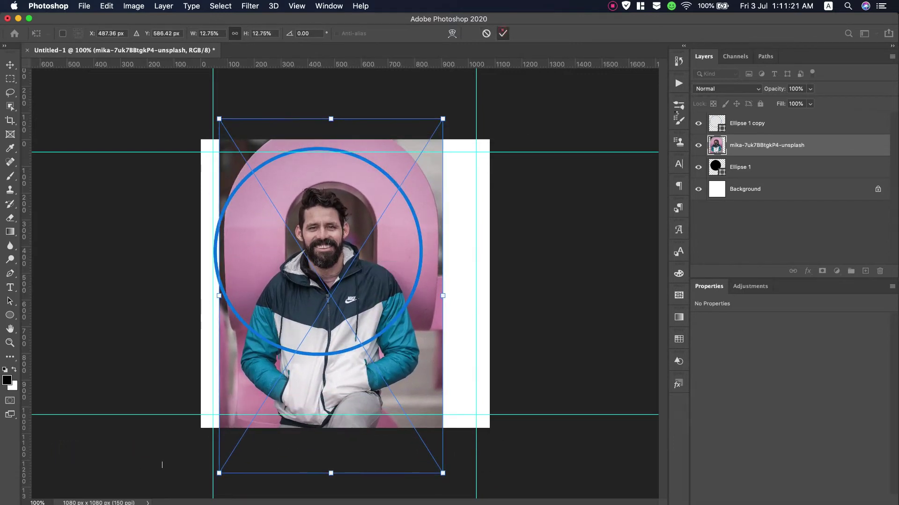
pyautogui.click(503, 33)
# Clip the portrait to the black circle and reposition it inside the ring.
pyautogui.rightClick(723, 145)
pyautogui.press('Escape')
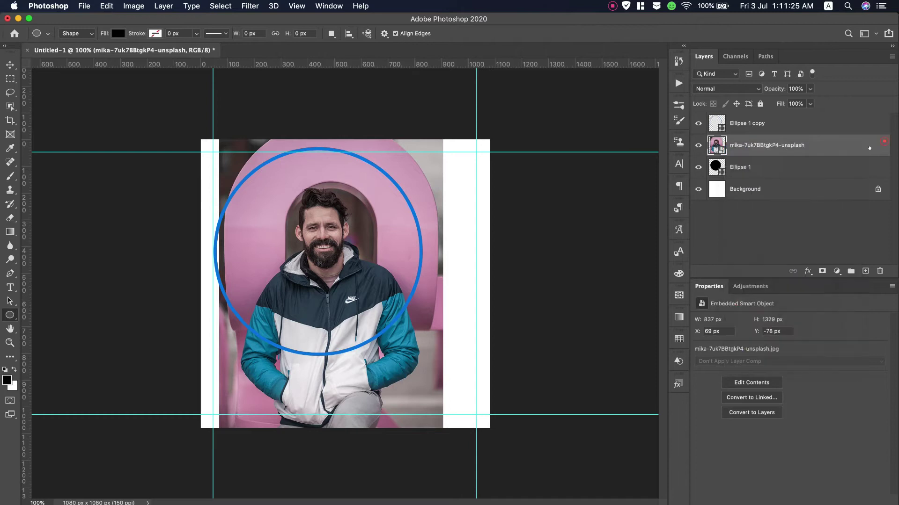
pyautogui.rightClick(752, 249)
pyautogui.press('Escape')
pyautogui.rightClick(762, 145)
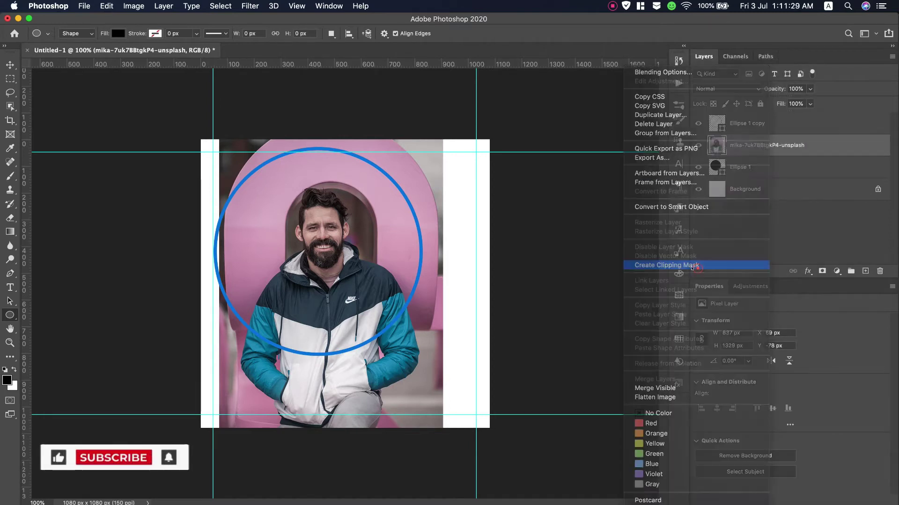
pyautogui.click(681, 260)
pyautogui.press('v')
pyautogui.moveTo(328, 254); pyautogui.dragTo(299, 220)
pyautogui.click(134, 5)
pyautogui.moveTo(151, 35)
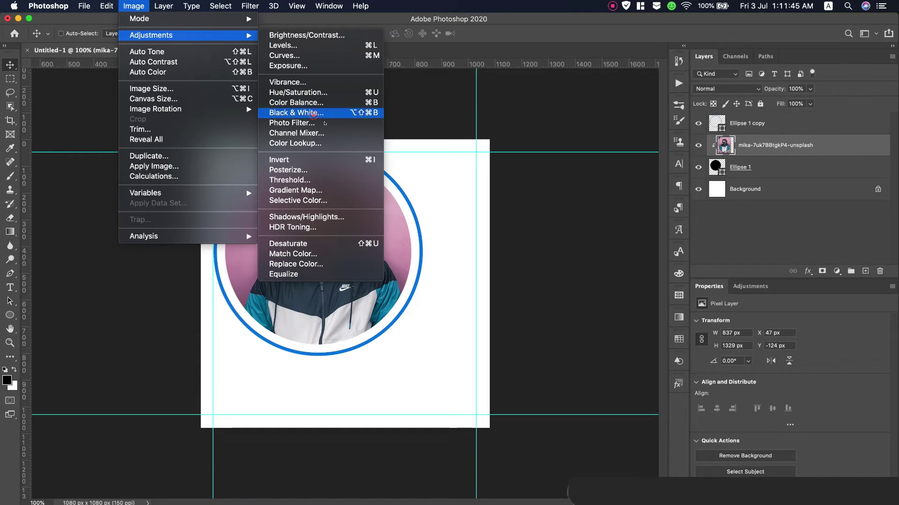
# Convert the portrait with Black & White, adjusting the reds and cyans sliders.
pyautogui.click(297, 113)
pyautogui.moveTo(546, 97); pyautogui.dragTo(577, 100)
pyautogui.moveTo(529, 155)
pyautogui.mouseDown()
pyautogui.moveTo(519, 154)
pyautogui.moveTo(543, 155)
pyautogui.mouseUp()
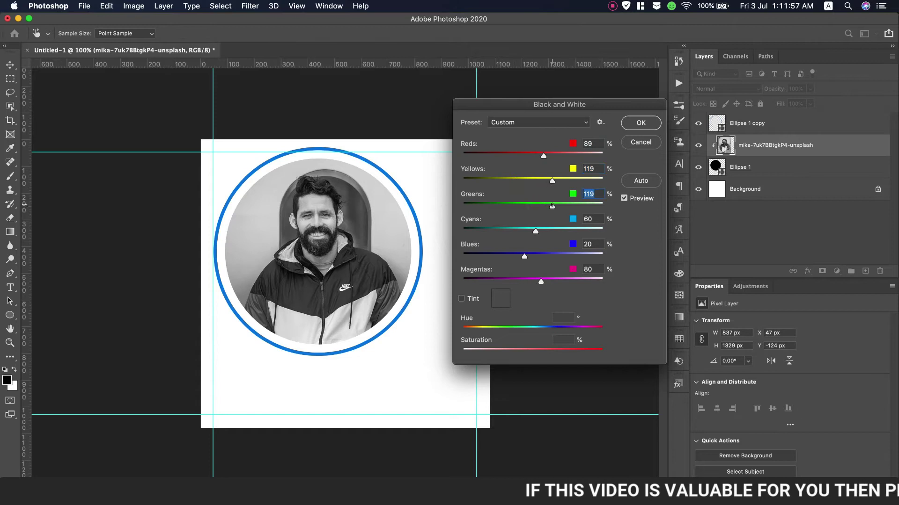
pyautogui.moveTo(545, 231)
pyautogui.mouseDown()
pyautogui.moveTo(517, 231)
pyautogui.moveTo(544, 253)
pyautogui.mouseUp()
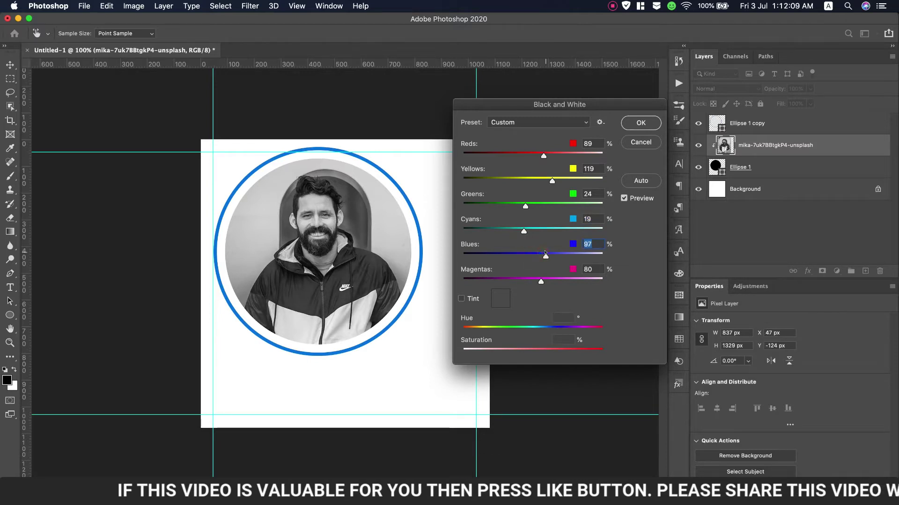
pyautogui.click(640, 122)
# Raise the portrait's exposure slightly, to about +0.22.
pyautogui.click(132, 6)
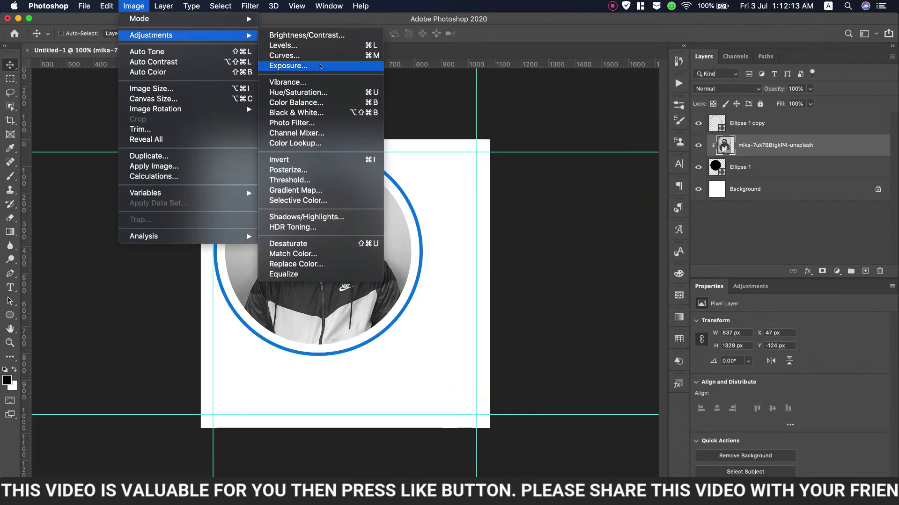
pyautogui.click(304, 66)
pyautogui.moveTo(420, 194); pyautogui.dragTo(426, 220)
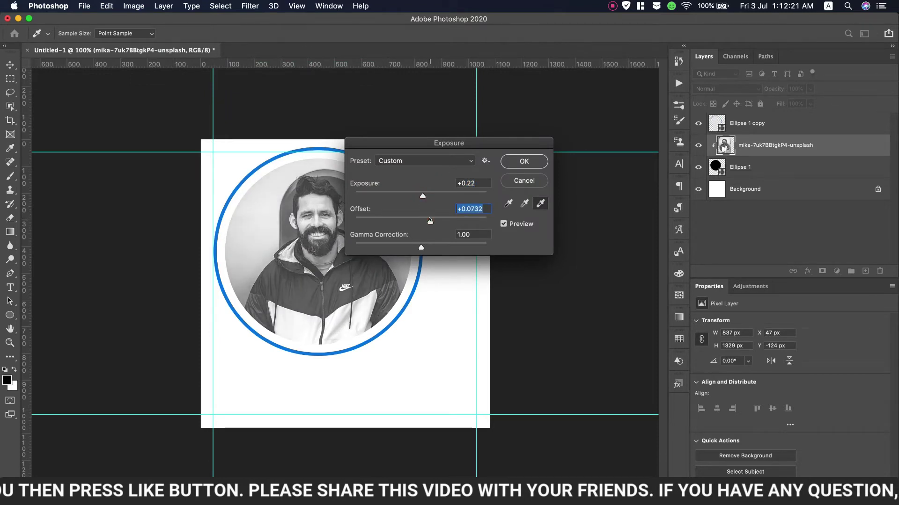
pyautogui.click(523, 161)
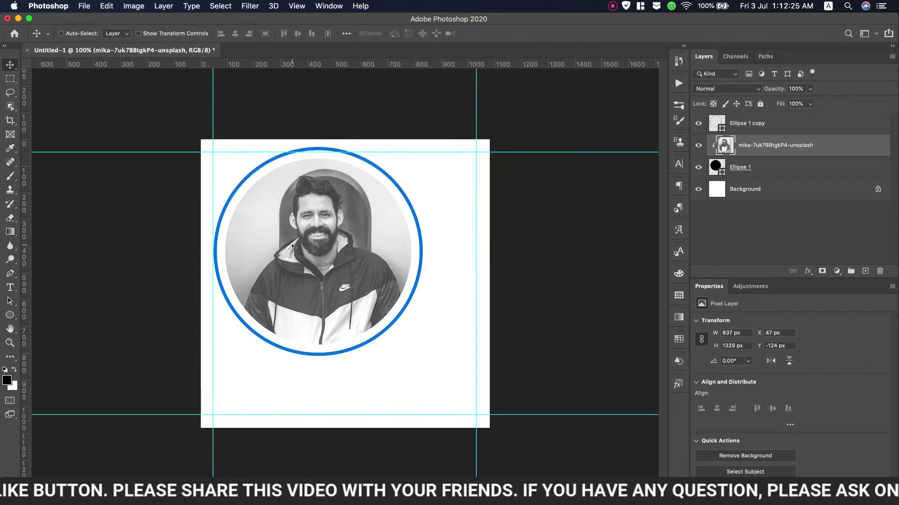
# Add a new layer above the blue ring and delete a stray square drawn above the canvas.
pyautogui.click(782, 122)
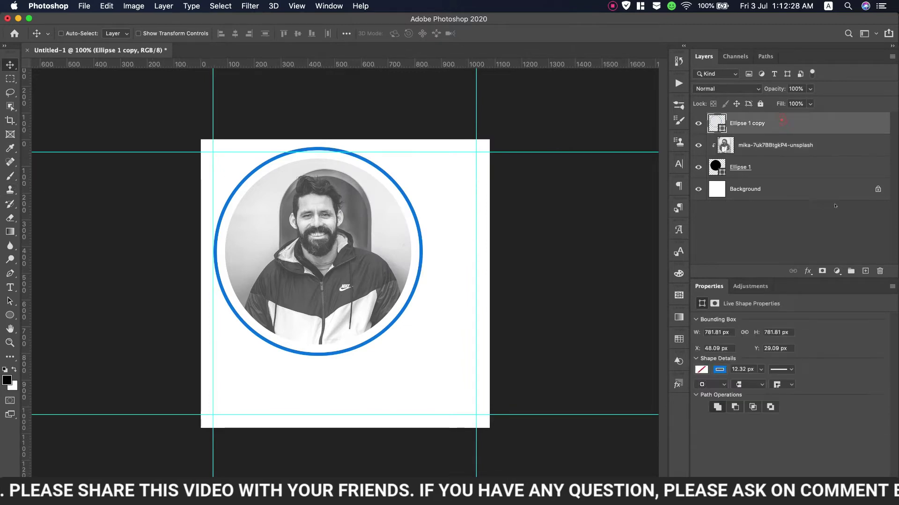
pyautogui.click(865, 271)
pyautogui.click(10, 315)
pyautogui.click(61, 316)
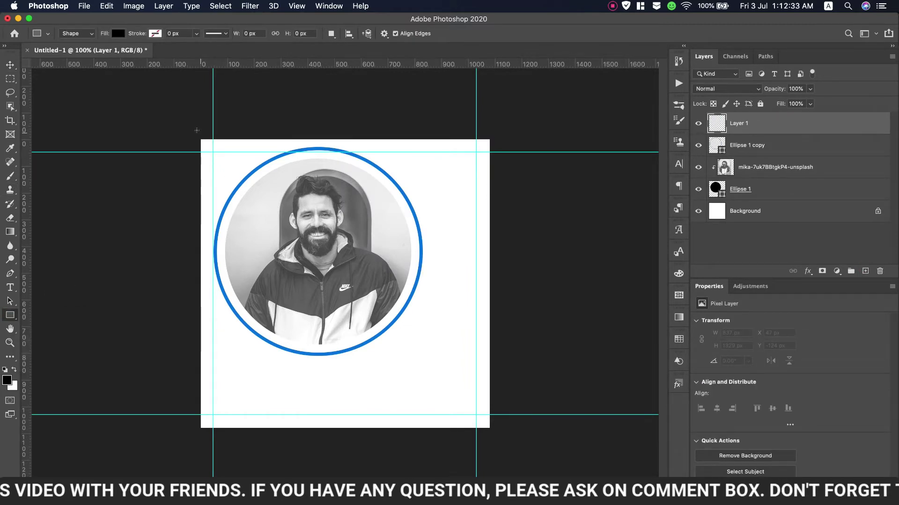
pyautogui.moveTo(184, 129); pyautogui.dragTo(189, 141)
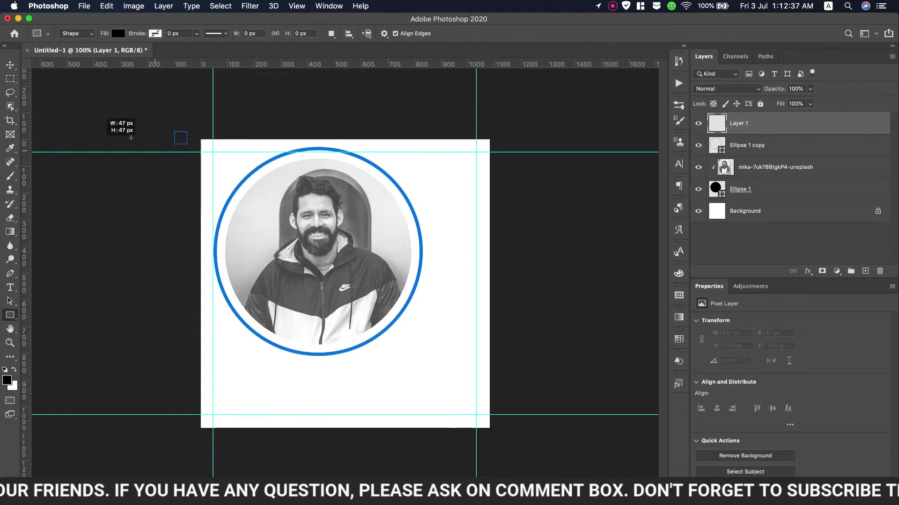
pyautogui.rightClick(791, 123)
pyautogui.click(787, 123)
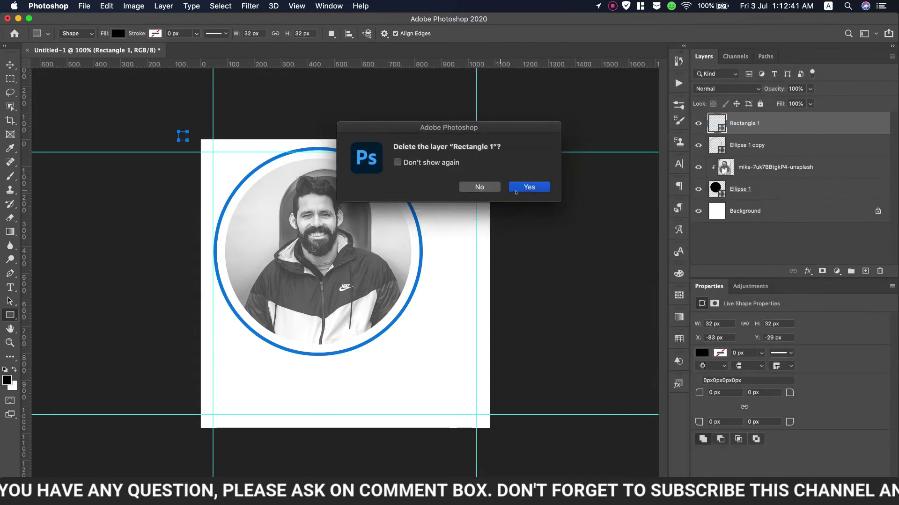
pyautogui.press('Return')
# Draw a large light blue circle and move it into the top-left corner.
pyautogui.click(864, 271)
pyautogui.click(10, 315)
pyautogui.click(60, 334)
pyautogui.moveTo(185, 122); pyautogui.dragTo(319, 256)
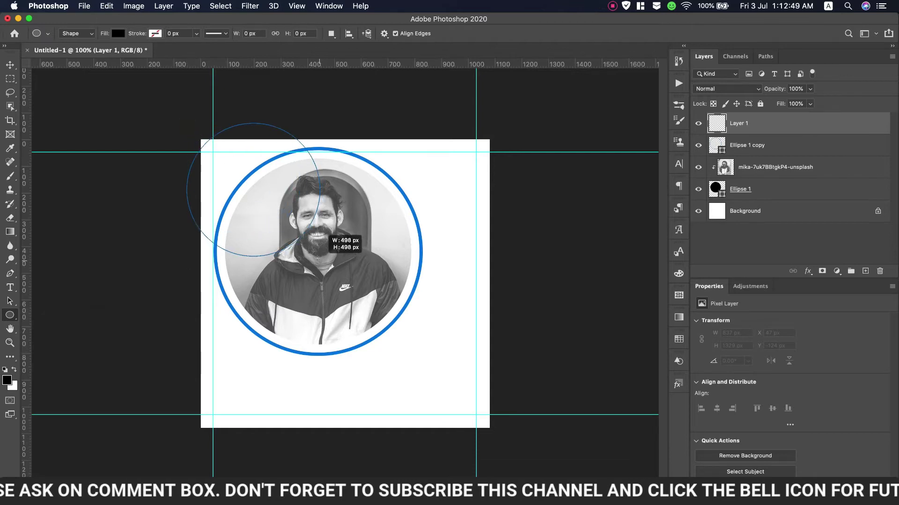
pyautogui.click(119, 34)
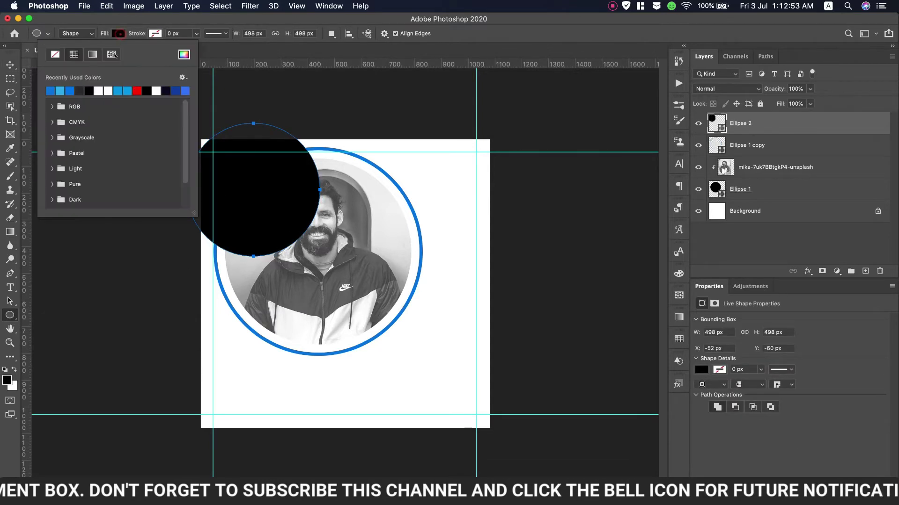
pyautogui.click(60, 90)
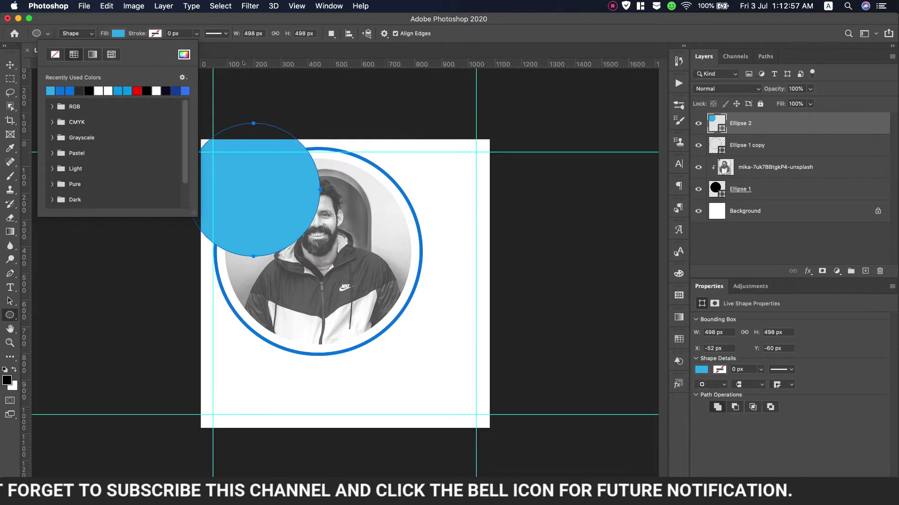
pyautogui.press('v')
pyautogui.moveTo(257, 177); pyautogui.dragTo(230, 155)
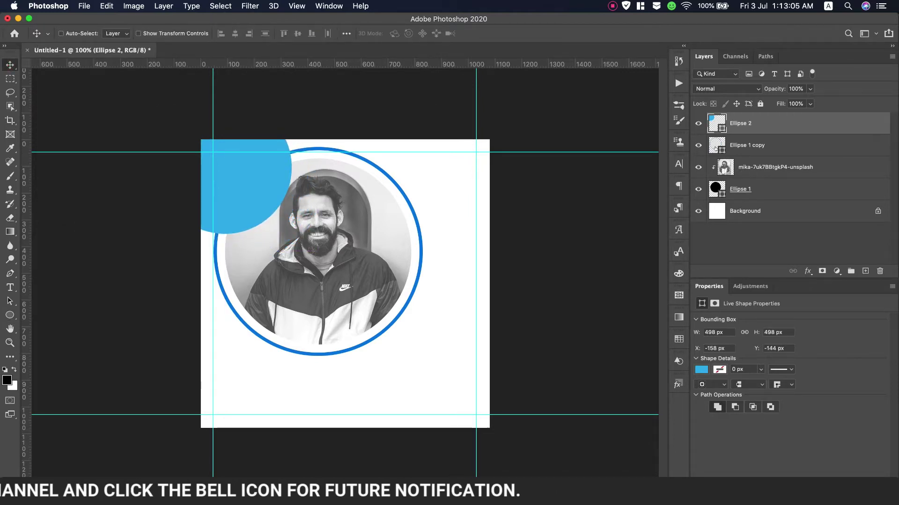
pyautogui.click(711, 88)
# Set the corner circle to Multiply and sample its light blue for the ring's colour.
pyautogui.click(711, 118)
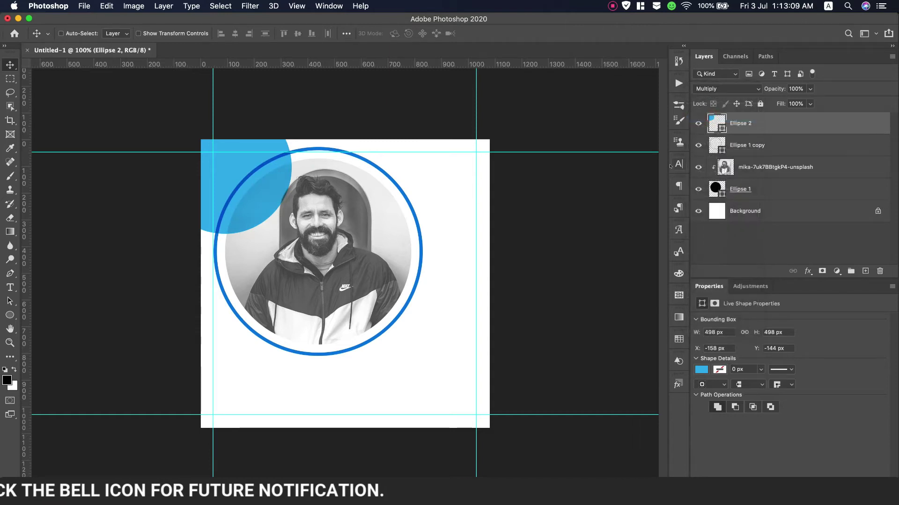
pyautogui.doubleClick(715, 145)
pyautogui.click(232, 160)
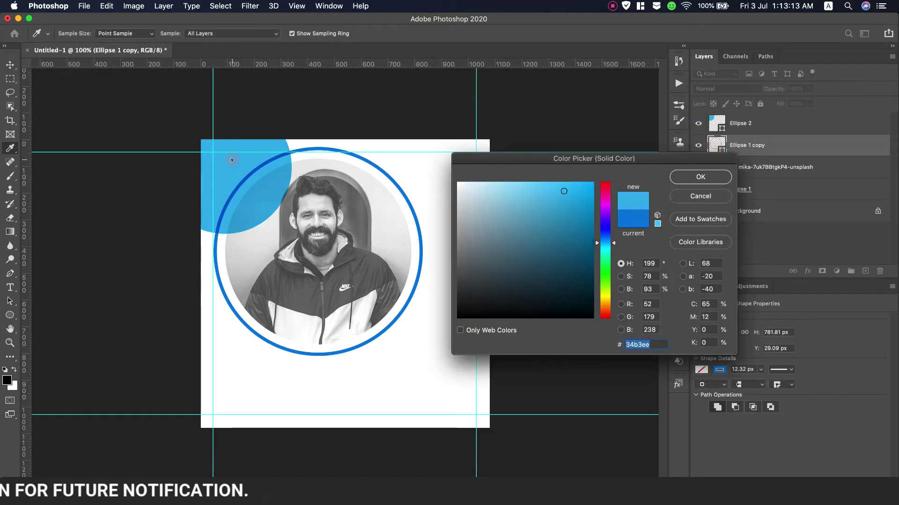
pyautogui.click(700, 197)
# Change the portrait ring's stroke colour to the same light blue.
pyautogui.press('u')
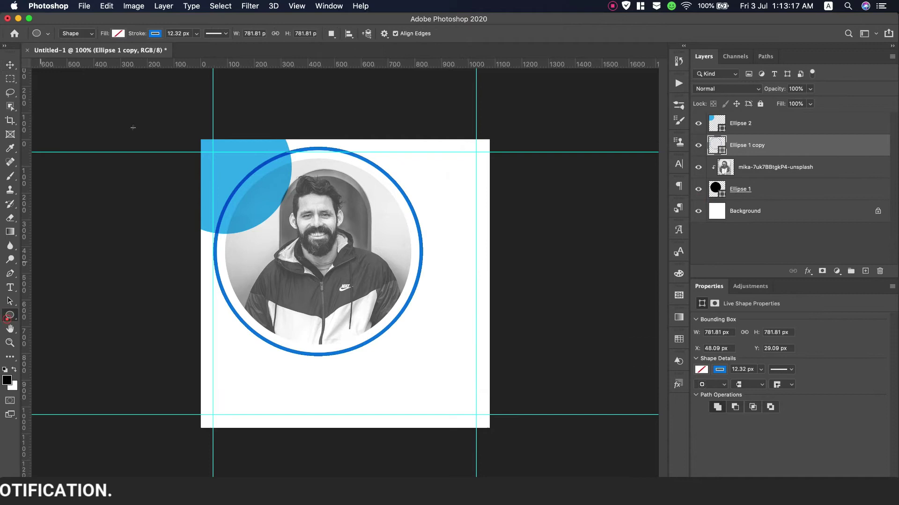
pyautogui.click(154, 34)
pyautogui.click(88, 90)
pyautogui.press('v')
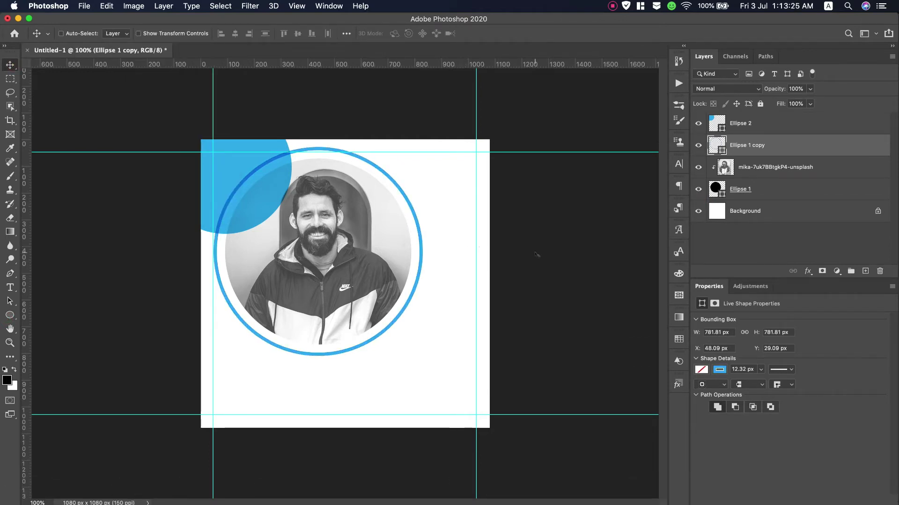
# Add a new empty layer above the light blue corner circle.
pyautogui.hotkey('alt', ']')
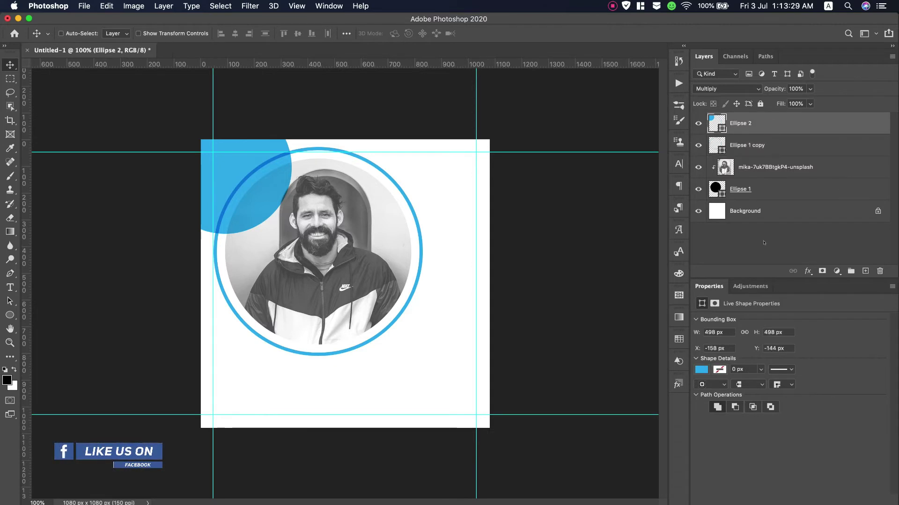
pyautogui.click(866, 271)
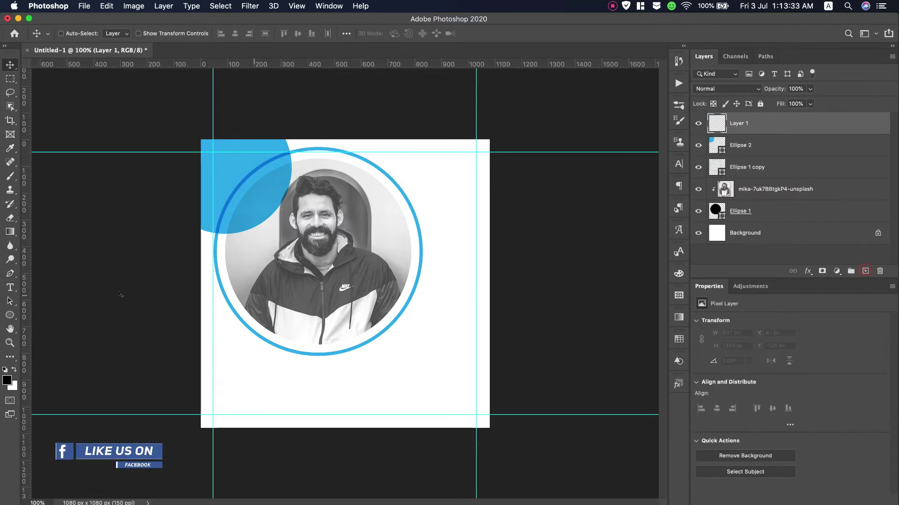
pyautogui.click(9, 315)
pyautogui.click(44, 311)
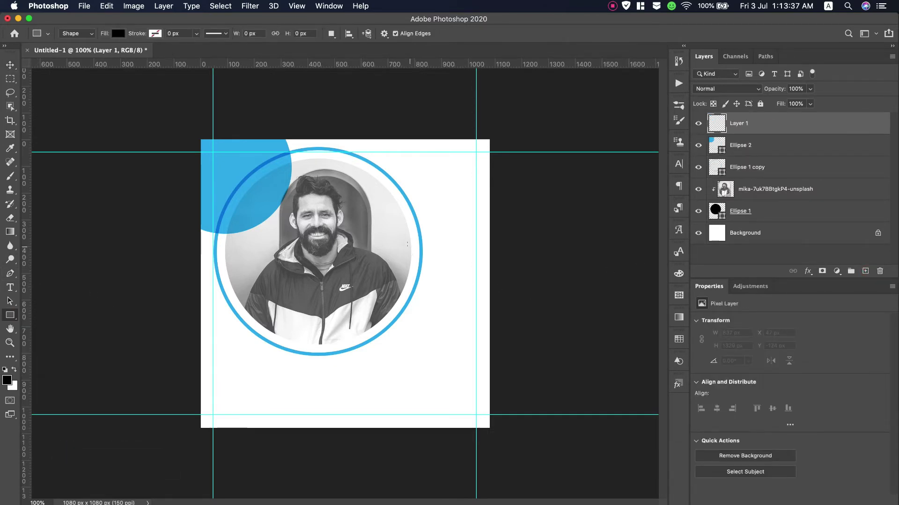
# Draw a tall light blue Multiply rectangle over the portrait's lower right with a 293 px top-left radius.
pyautogui.moveTo(410, 245); pyautogui.dragTo(323, 380)
pyautogui.click(701, 351)
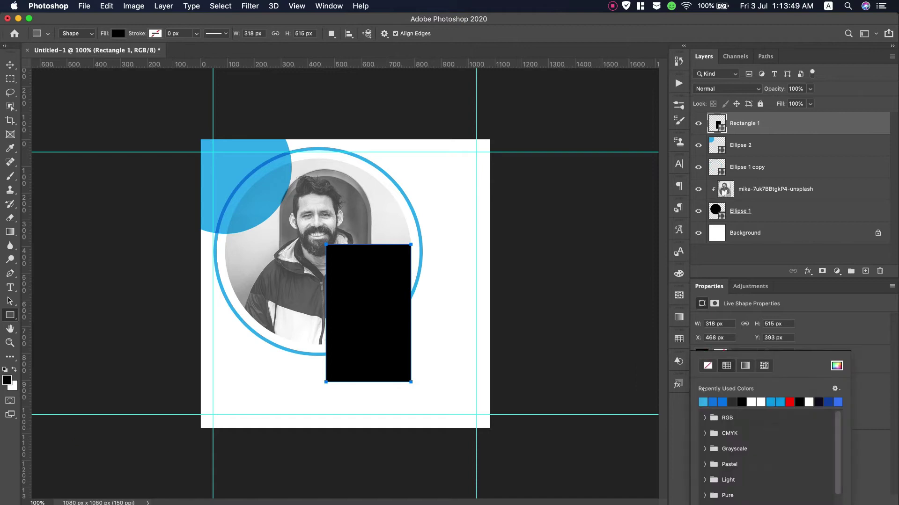
pyautogui.click(703, 401)
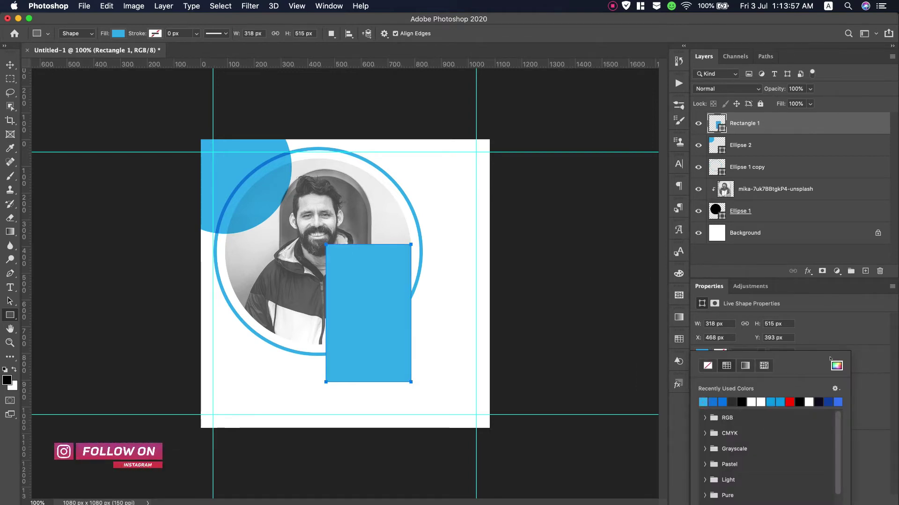
pyautogui.click(723, 393)
pyautogui.write('110')
pyautogui.press('Return')
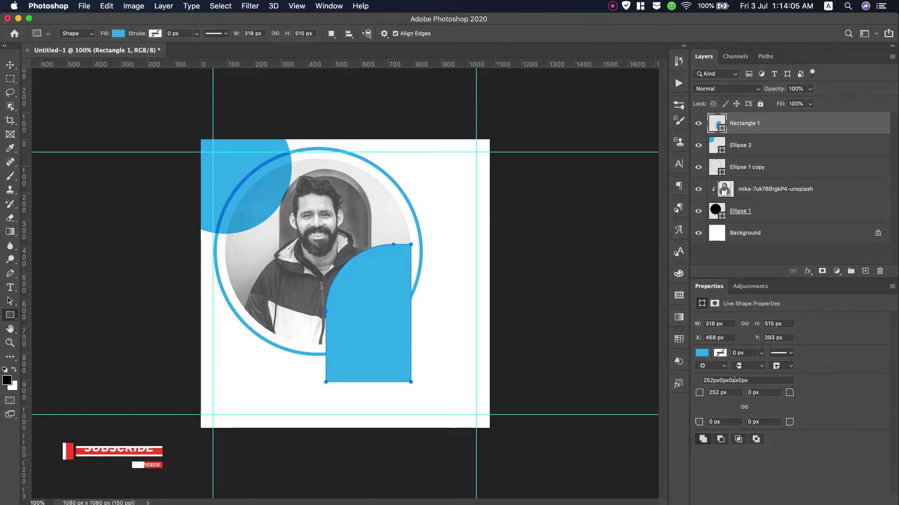
pyautogui.write('293')
pyautogui.press('Return')
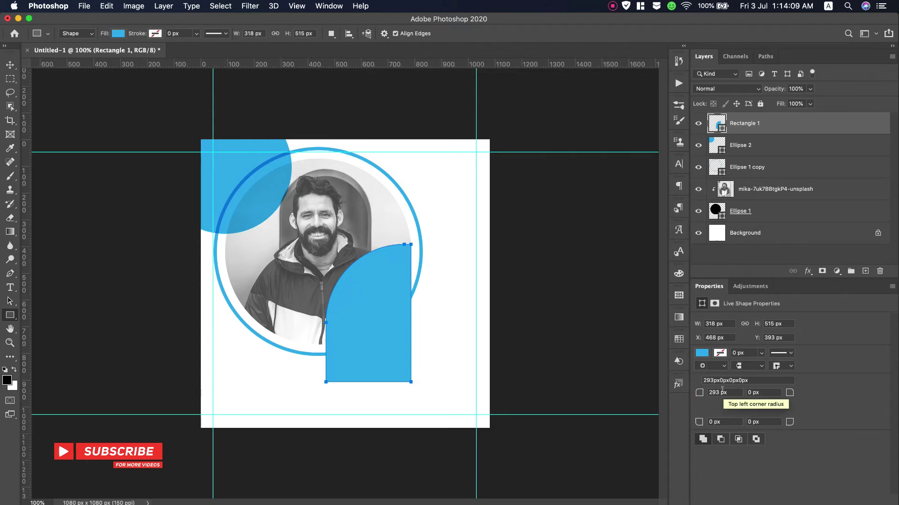
pyautogui.click(725, 88)
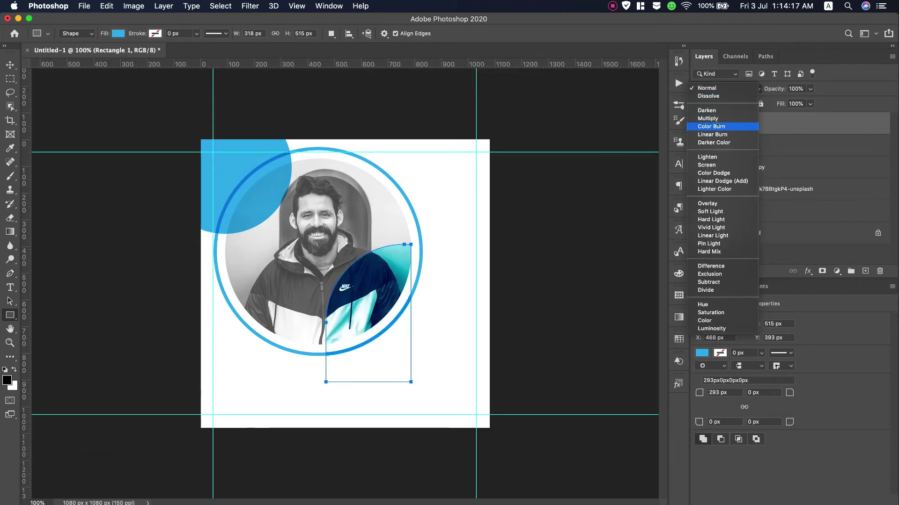
pyautogui.click(718, 117)
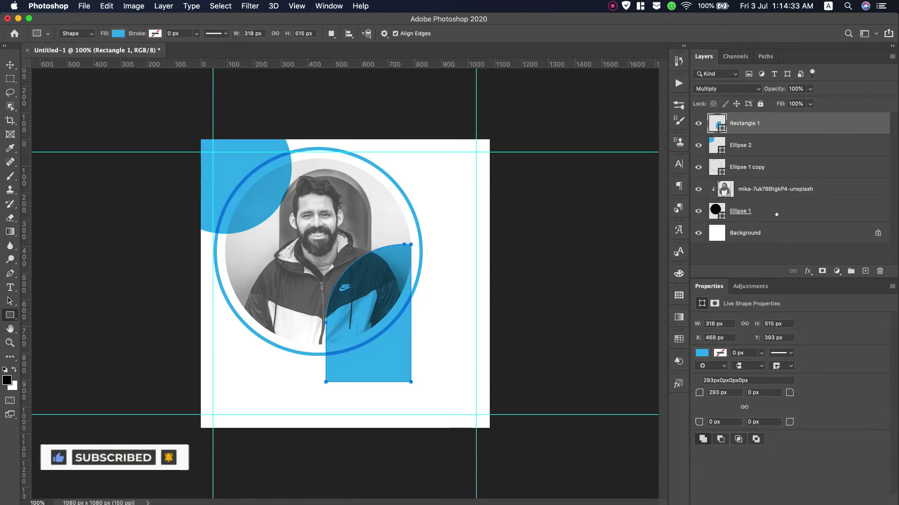
# Mask the ring layer by filling a rectangular selection over its lower right with black, then deselect.
pyautogui.hotkey('alt', '[')
pyautogui.hotkey('alt', '[')
pyautogui.click(822, 271)
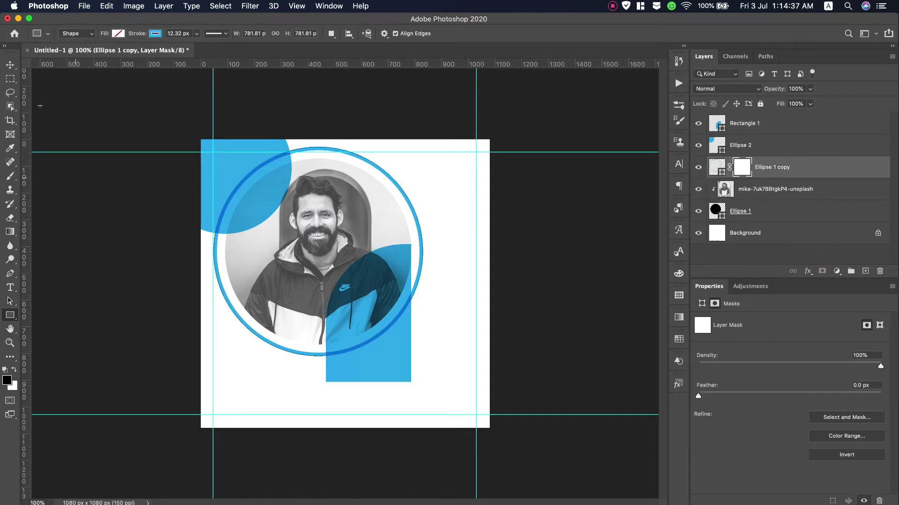
pyautogui.press('m')
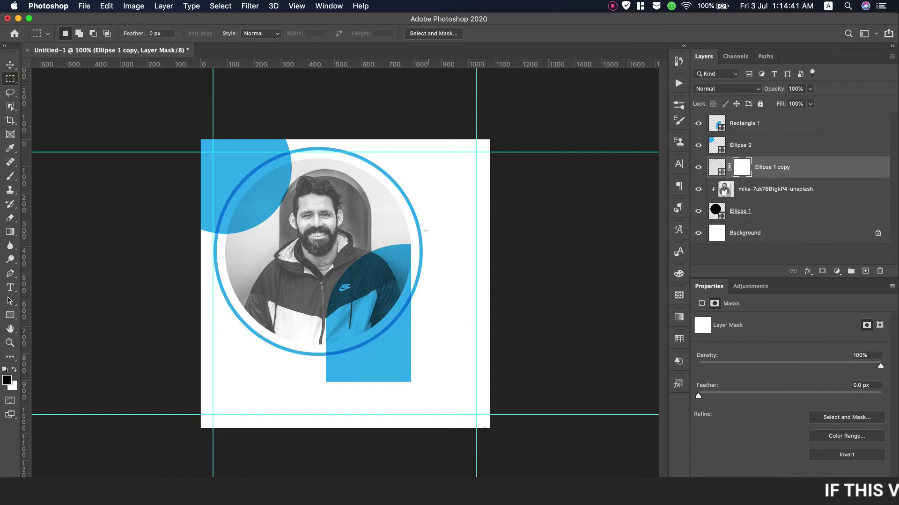
pyautogui.moveTo(428, 233)
pyautogui.mouseDown()
pyautogui.moveTo(310, 355)
pyautogui.moveTo(312, 365)
pyautogui.mouseUp()
pyautogui.click(89, 8)
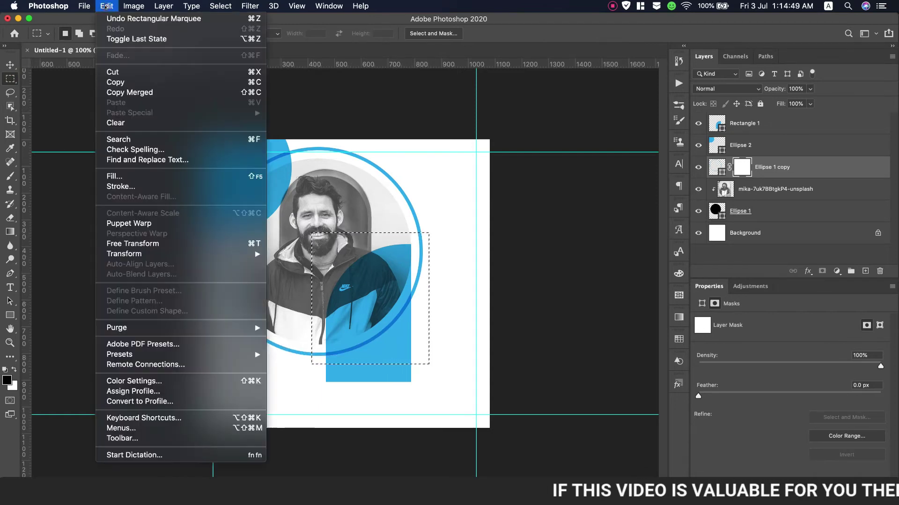
pyautogui.click(108, 176)
pyautogui.click(476, 221)
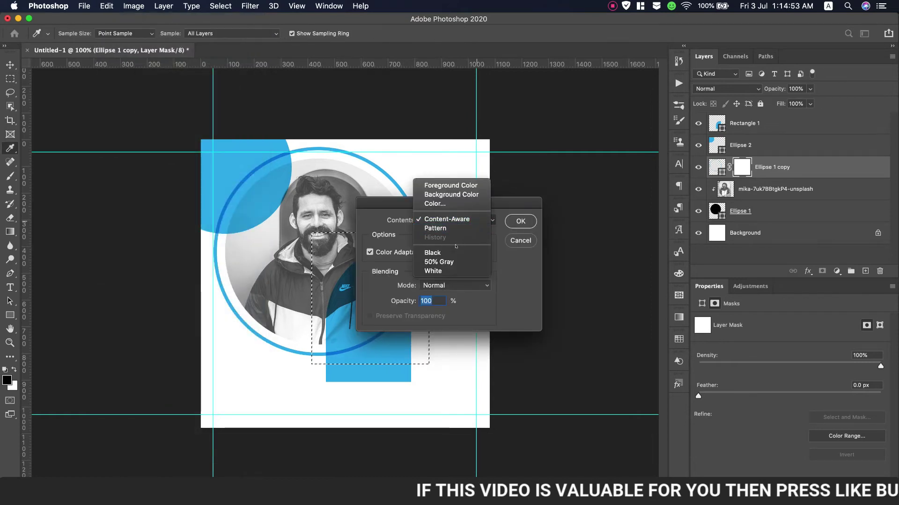
pyautogui.click(393, 296)
pyautogui.click(521, 221)
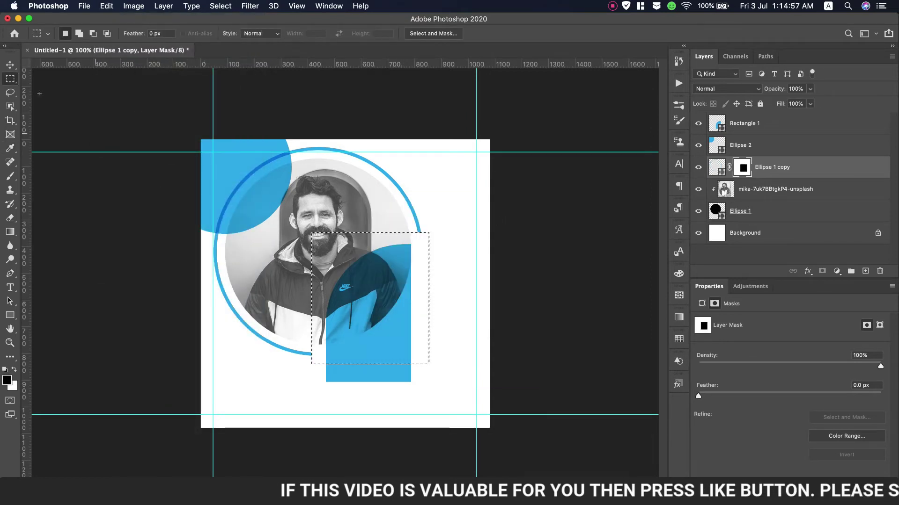
pyautogui.click(221, 5)
pyautogui.click(776, 123)
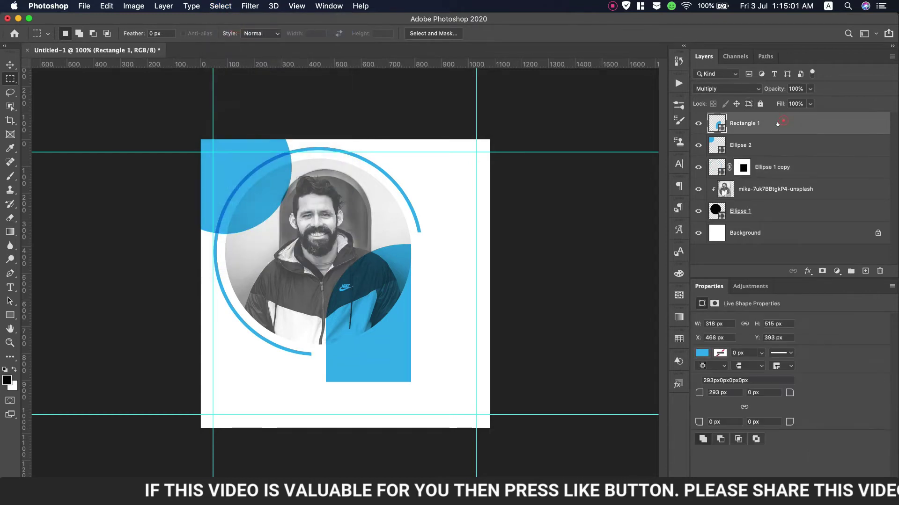
pyautogui.rightClick(10, 315)
# Draw a small light blue dot and move it onto the arc's lower end.
pyautogui.click(52, 335)
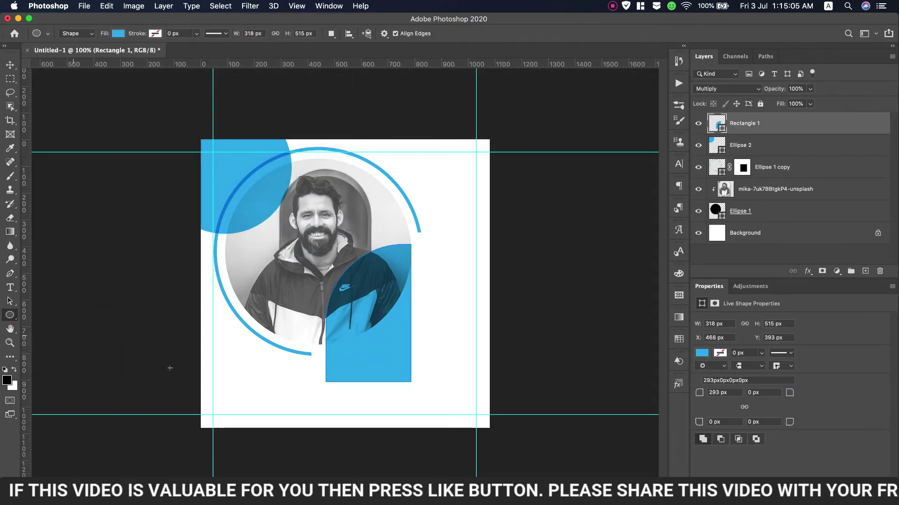
pyautogui.click(864, 271)
pyautogui.moveTo(269, 370); pyautogui.dragTo(281, 382)
pyautogui.click(118, 34)
pyautogui.click(52, 90)
pyautogui.press('v')
pyautogui.moveTo(275, 376); pyautogui.dragTo(315, 353)
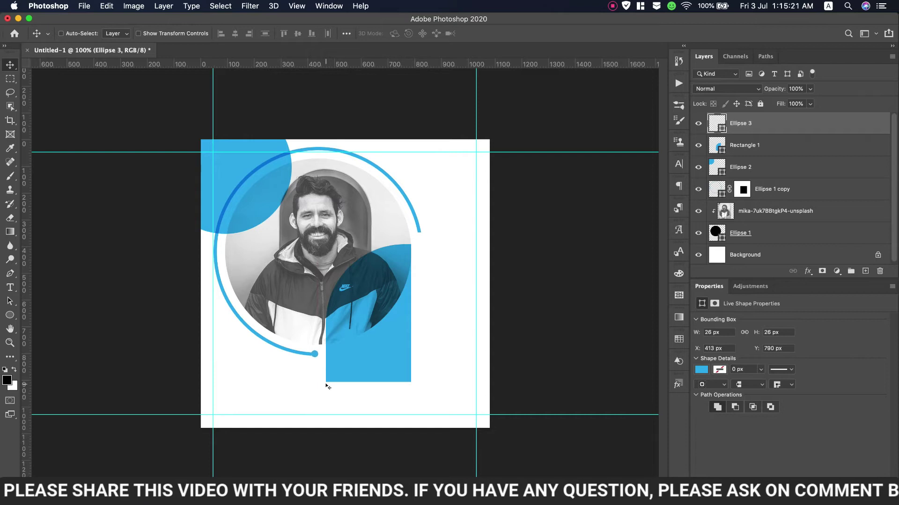
# Enlarge the dot slightly and Alt-drag a copy onto the arc's upper end.
pyautogui.hotkey('ctrl', 't')
pyautogui.moveTo(320, 347); pyautogui.dragTo(321, 345)
pyautogui.press('Return')
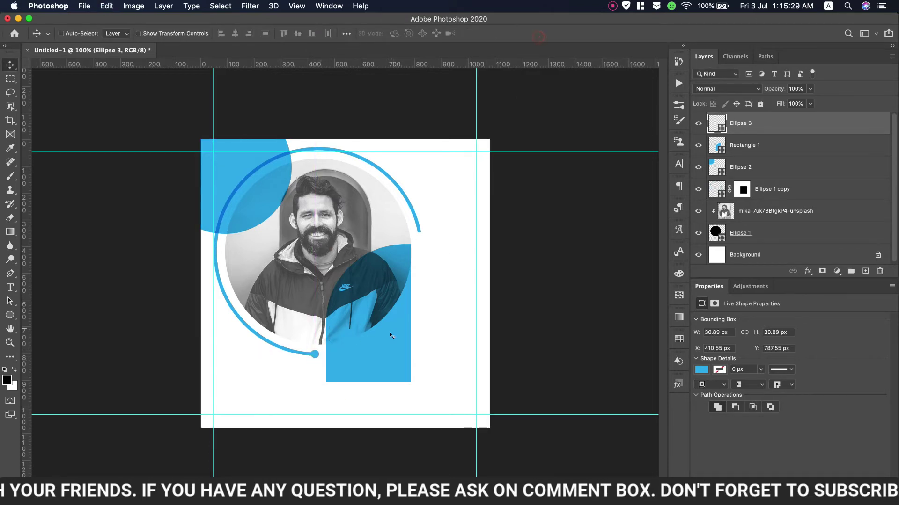
pyautogui.moveTo(315, 354); pyautogui.dragTo(419, 234)
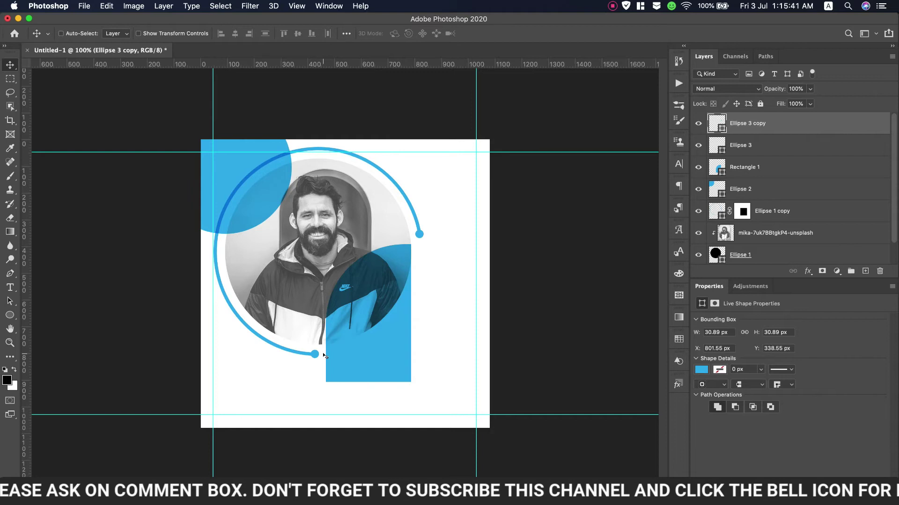
# Draw a diagonally hatched Post Ornaments custom-shape square at the lower left.
pyautogui.click(10, 315)
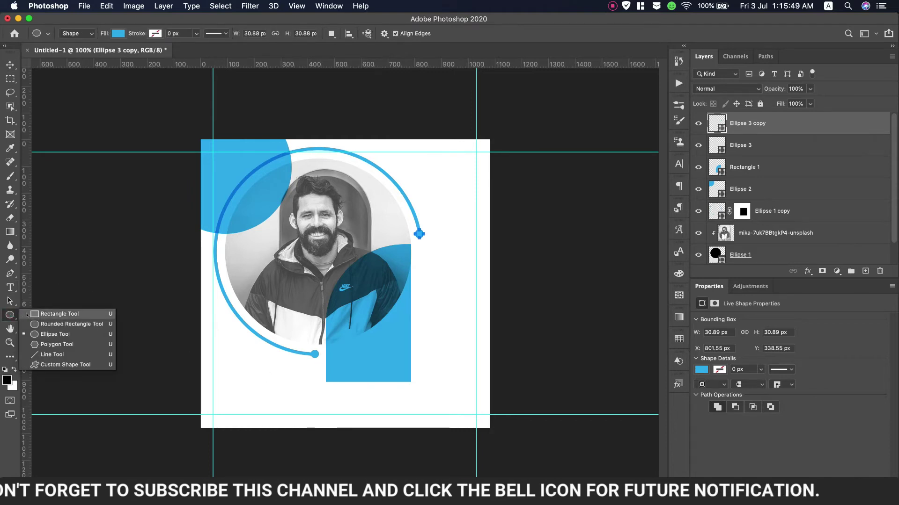
pyautogui.click(63, 365)
pyautogui.click(429, 34)
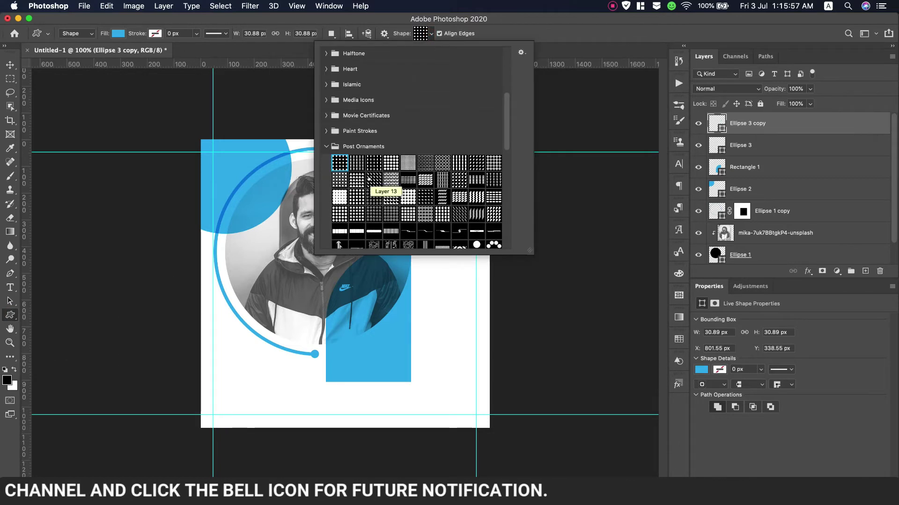
pyautogui.scroll(-3, 369, 179)
pyautogui.scroll(-2, 387, 190)
pyautogui.scroll(-2, 407, 187)
pyautogui.scroll(-2, 411, 164)
pyautogui.click(425, 145)
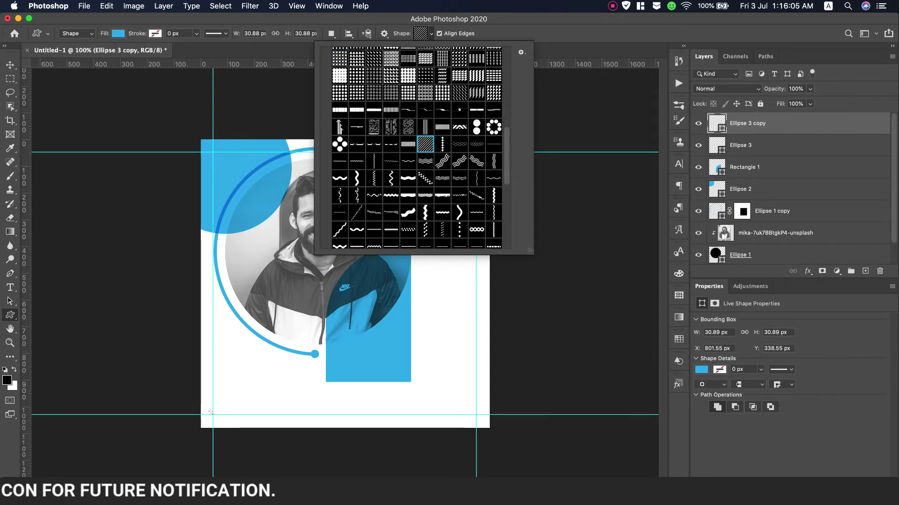
pyautogui.moveTo(211, 415); pyautogui.dragTo(265, 364)
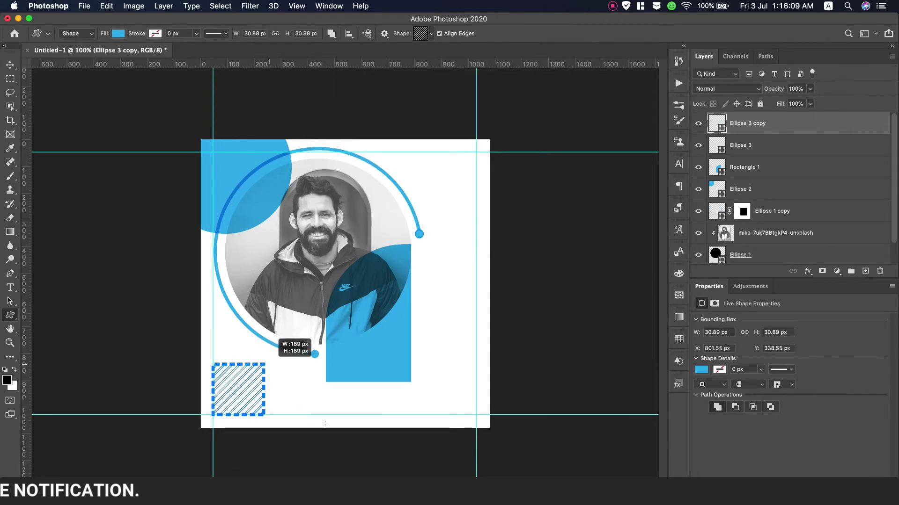
pyautogui.press('v')
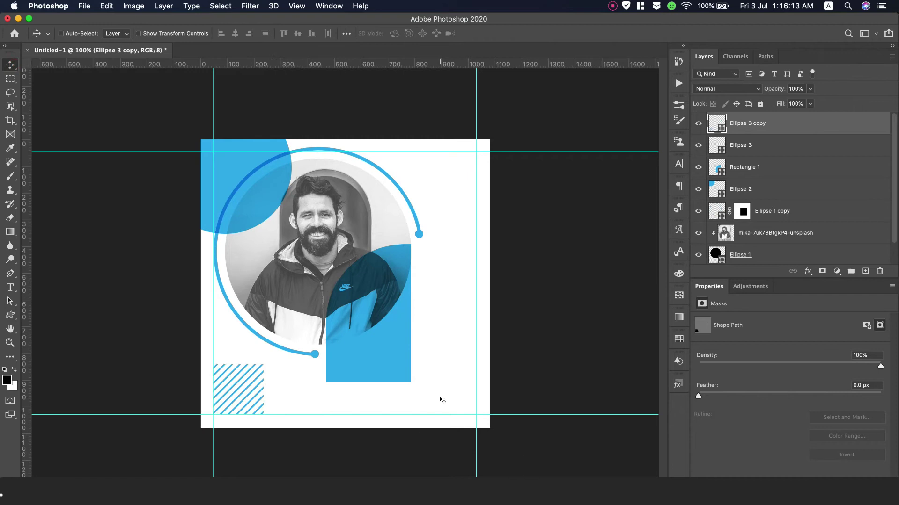
# Draw a 317×97 px black bar beneath the tall blue rectangle.
pyautogui.press('u')
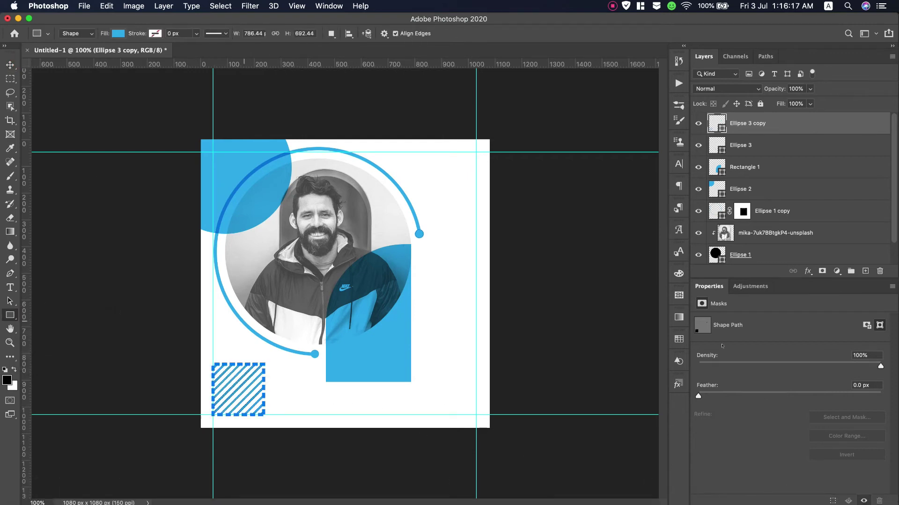
pyautogui.click(865, 272)
pyautogui.moveTo(326, 389)
pyautogui.mouseDown()
pyautogui.moveTo(409, 407)
pyautogui.moveTo(410, 415)
pyautogui.mouseUp()
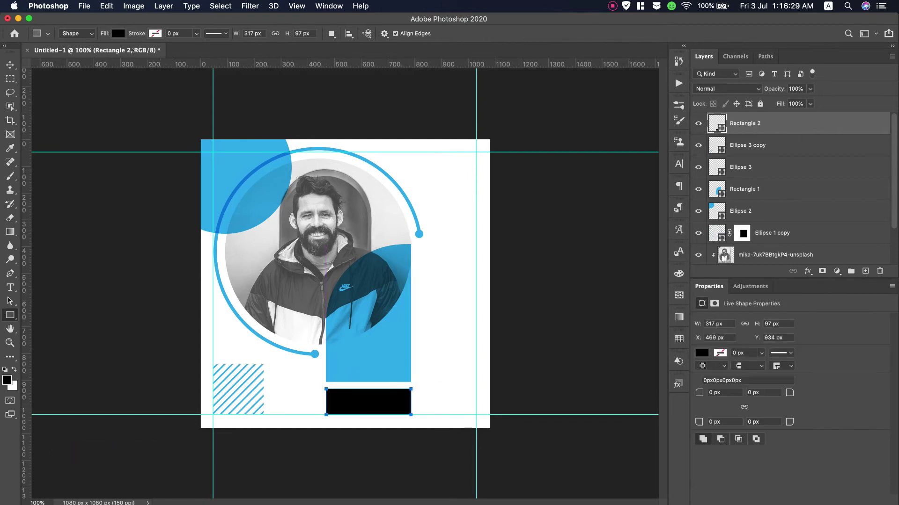
# Fill the bar light blue and place SHOP NOW text on it.
pyautogui.click(118, 33)
pyautogui.click(50, 91)
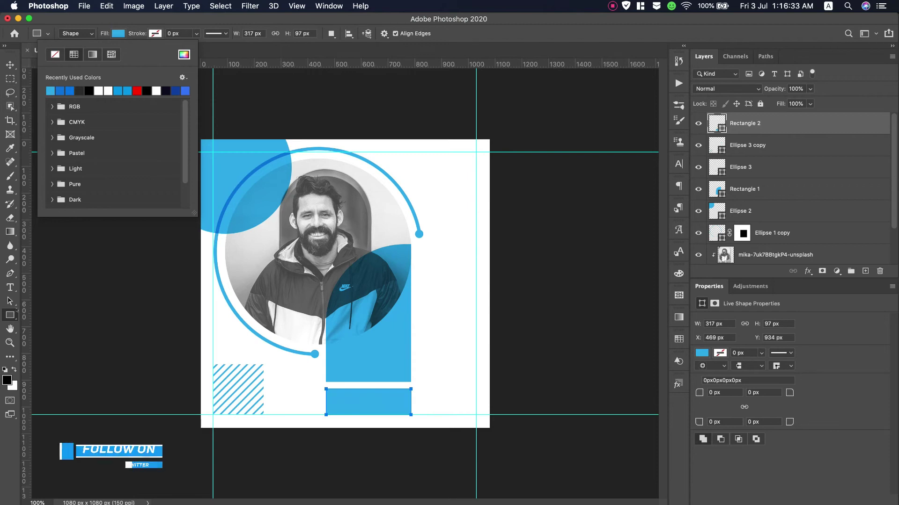
pyautogui.press('t')
pyautogui.click(268, 399)
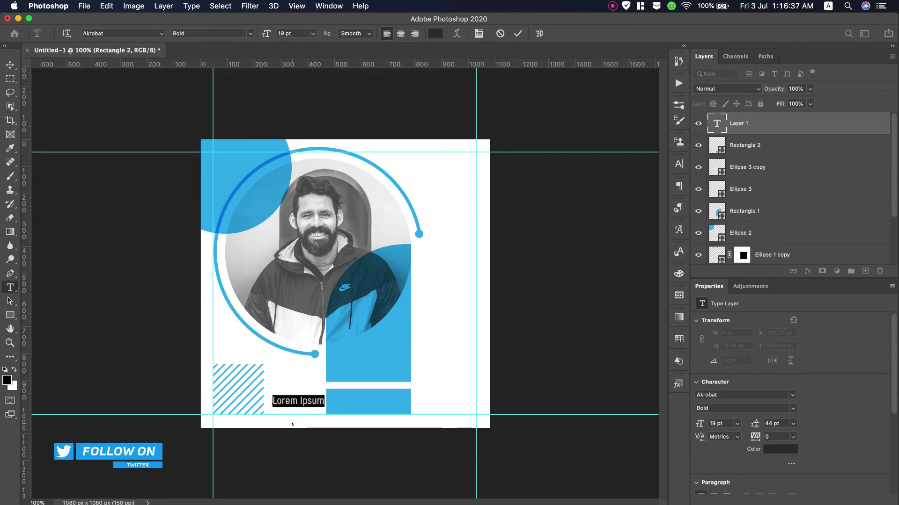
pyautogui.write('SHOP NOW')
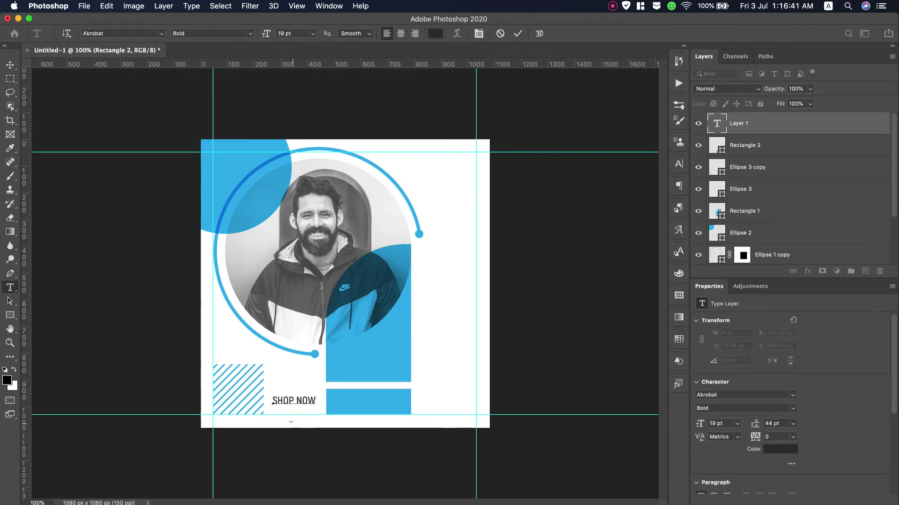
pyautogui.hotkey('ctrl', 'a')
pyautogui.moveTo(327, 414); pyautogui.dragTo(401, 415)
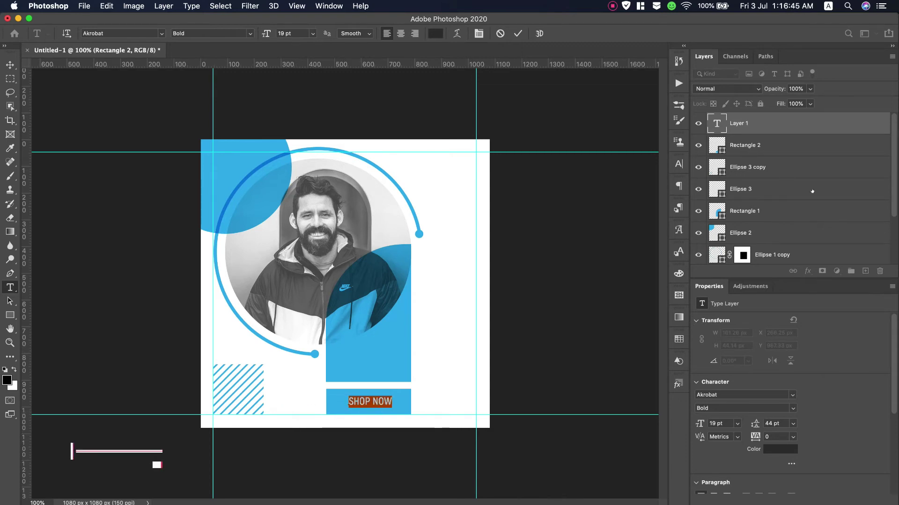
# Style SHOP NOW white (ffffff), Black weight, 28 pt.
pyautogui.click(678, 164)
pyautogui.click(644, 232)
pyautogui.write('ffffff')
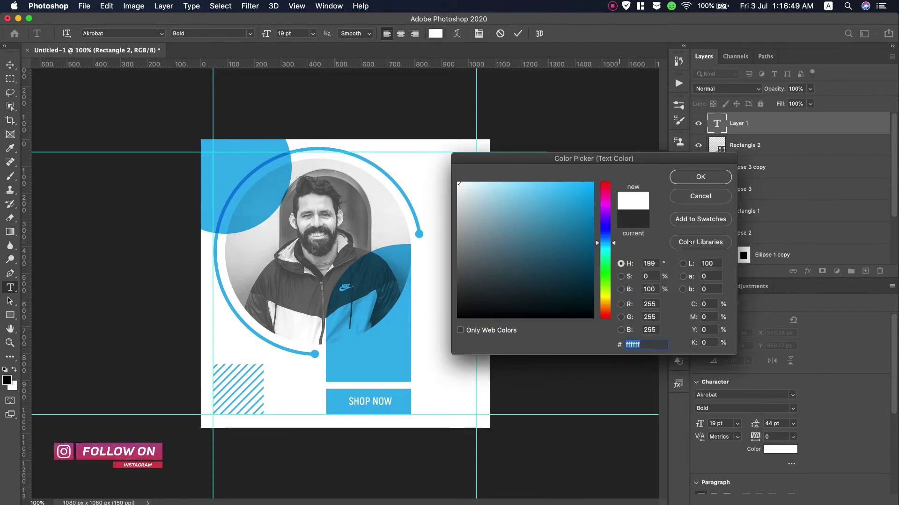
pyautogui.click(764, 175)
pyautogui.click(658, 176)
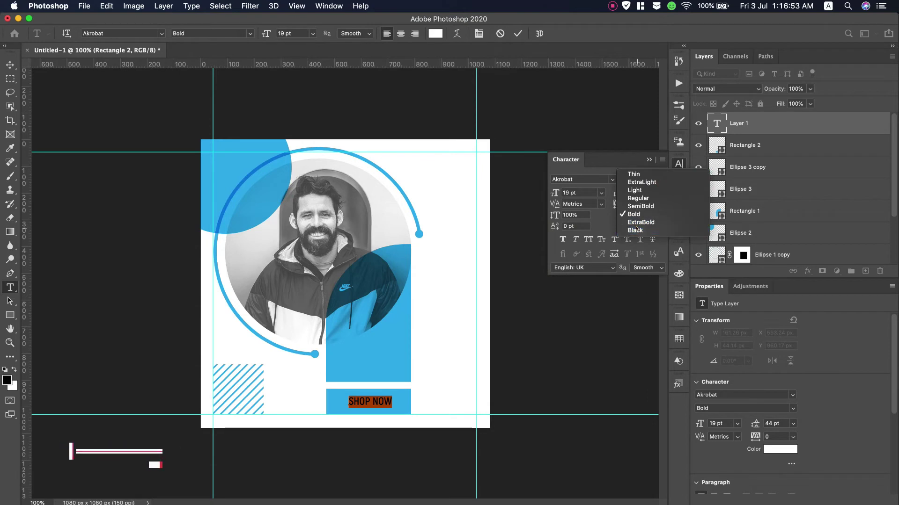
pyautogui.click(630, 221)
pyautogui.moveTo(553, 194); pyautogui.dragTo(557, 194)
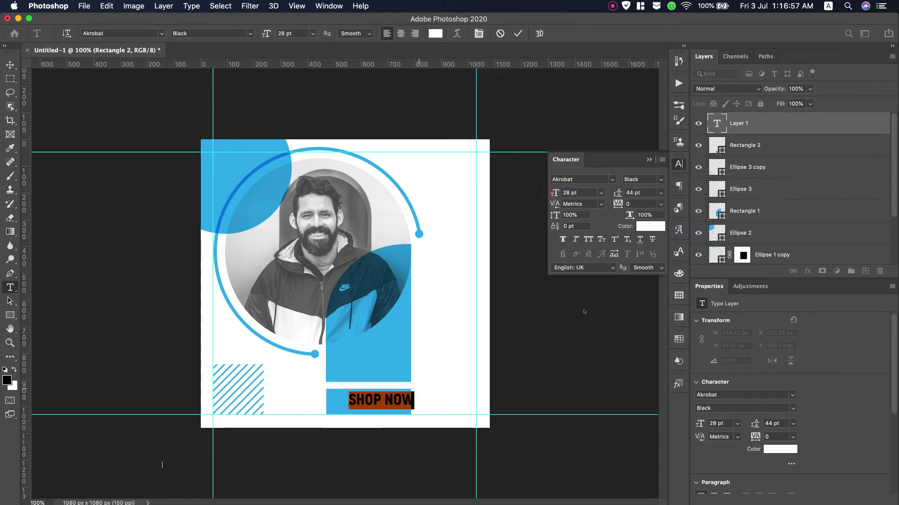
# Centre SHOP NOW horizontally on the light blue bar.
pyautogui.keyDown('shift'); pyautogui.click(808, 149); pyautogui.keyUp('shift')
pyautogui.press('v')
pyautogui.click(235, 33)
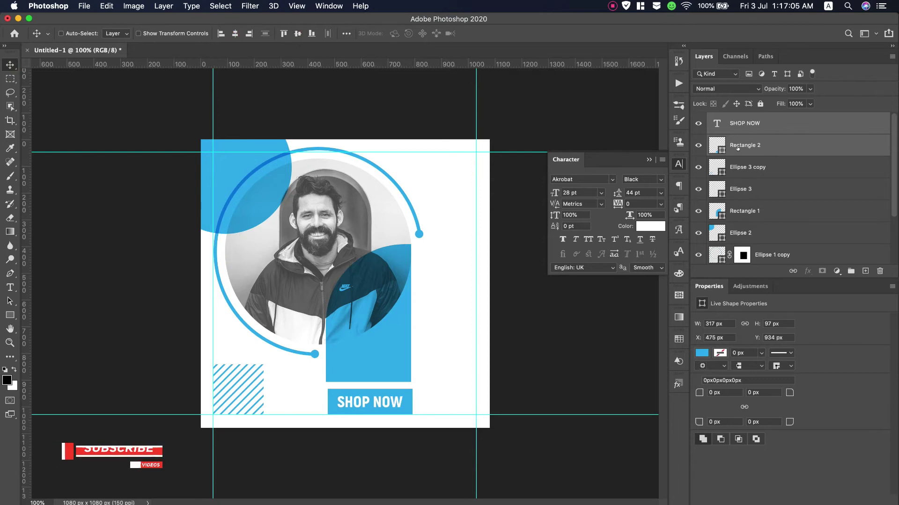
pyautogui.keyDown('ctrl'); pyautogui.click(737, 148); pyautogui.keyUp('ctrl')
# Duplicate SHOP NOW upward and retype it as 70% OFF at 41 pt.
pyautogui.moveTo(367, 401); pyautogui.dragTo(367, 353)
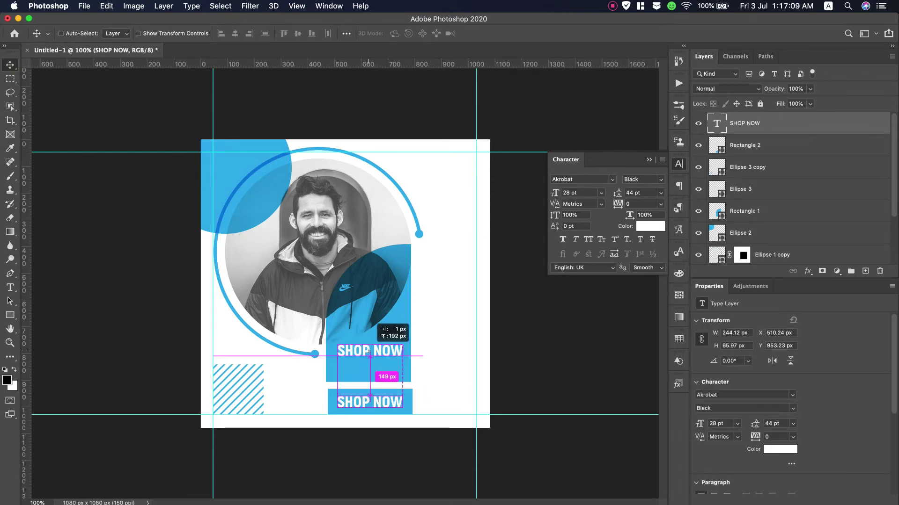
pyautogui.press('Return')
pyautogui.write('70')
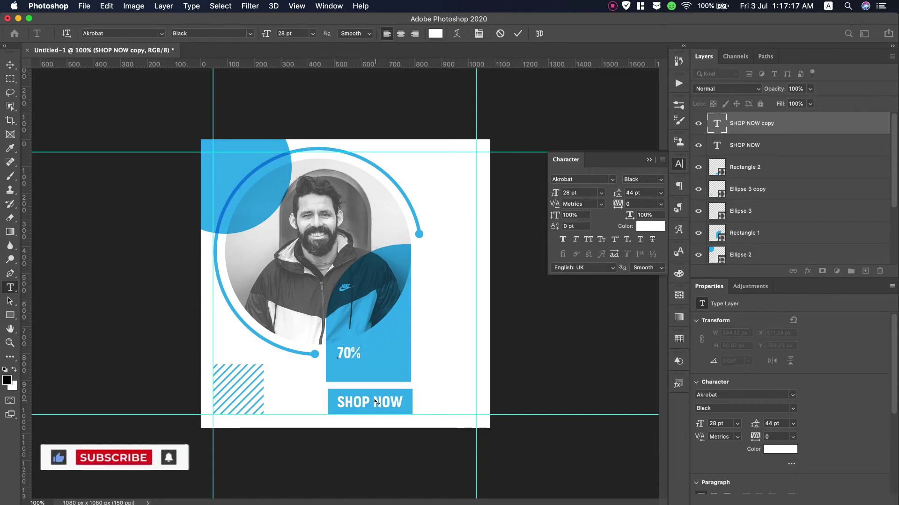
pyautogui.hotkey('ctrl', 'a')
pyautogui.moveTo(554, 194); pyautogui.dragTo(466, 273)
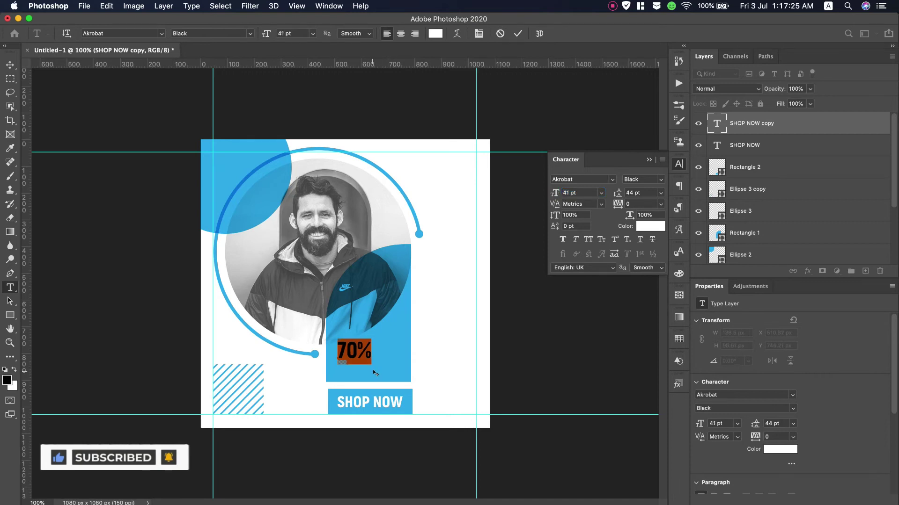
pyautogui.moveTo(374, 373); pyautogui.dragTo(385, 373)
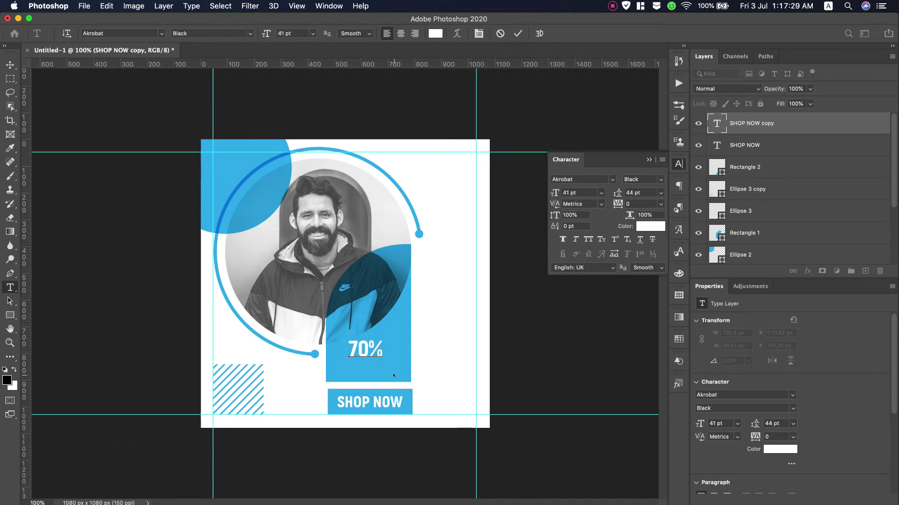
# Tighten 70% OFF leading to 32 pt and centre it in the blue panel.
pyautogui.hotkey('ctrl', 'a')
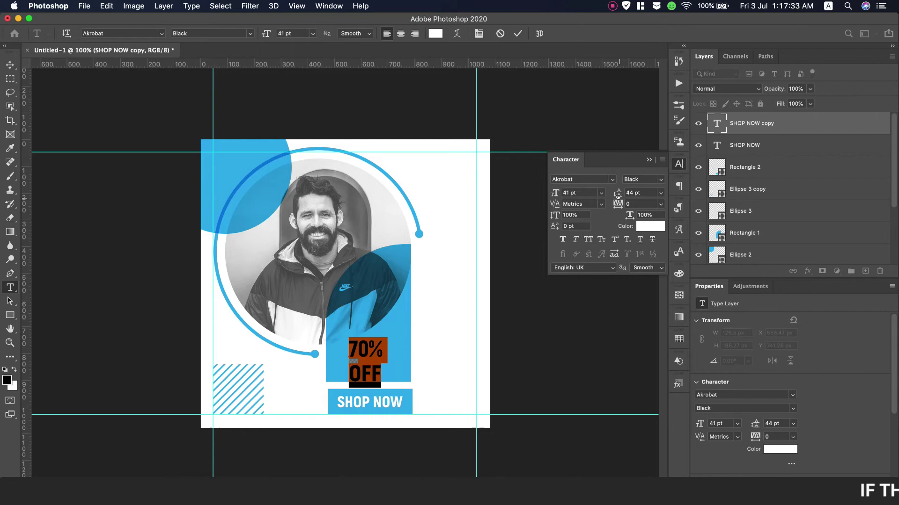
pyautogui.moveTo(614, 194); pyautogui.dragTo(609, 194)
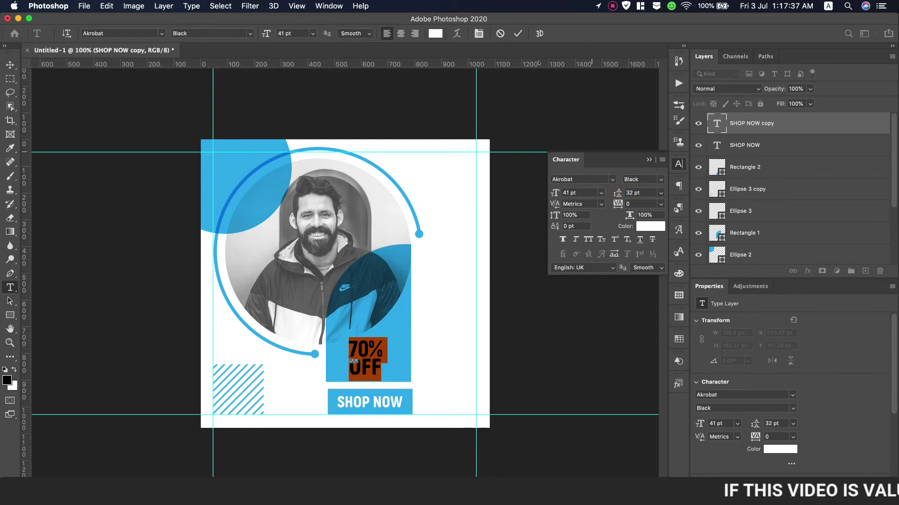
pyautogui.hotkey('ctrl', 'Return')
pyautogui.press('v')
pyautogui.moveTo(365, 352); pyautogui.dragTo(370, 351)
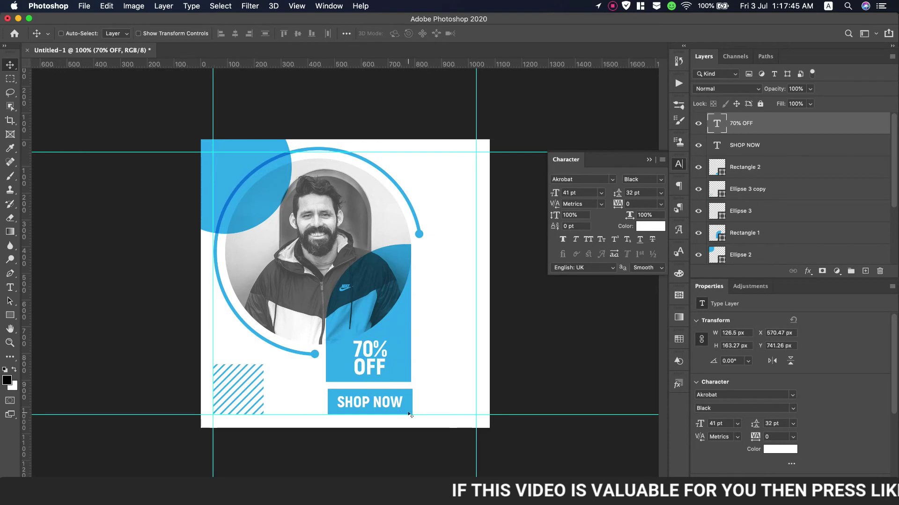
pyautogui.click(648, 160)
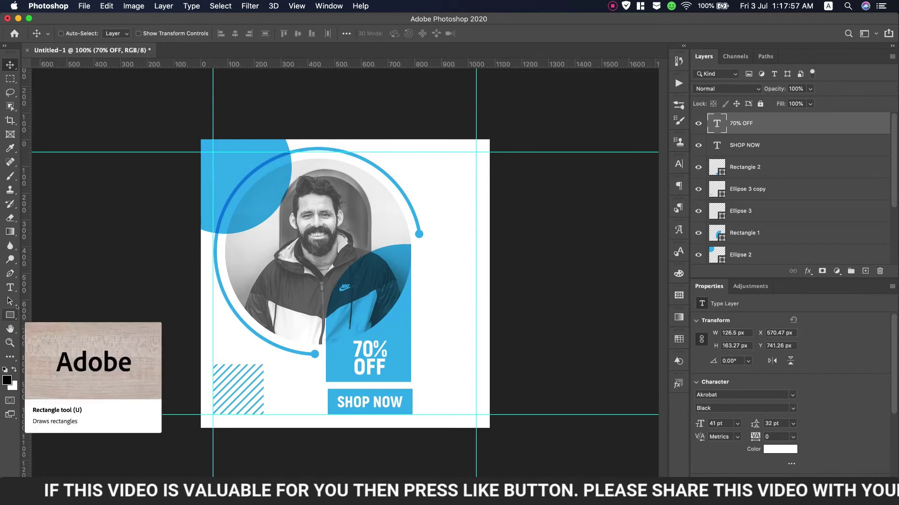
# Type NEW COLLECTION over the top of the portrait.
pyautogui.press('t')
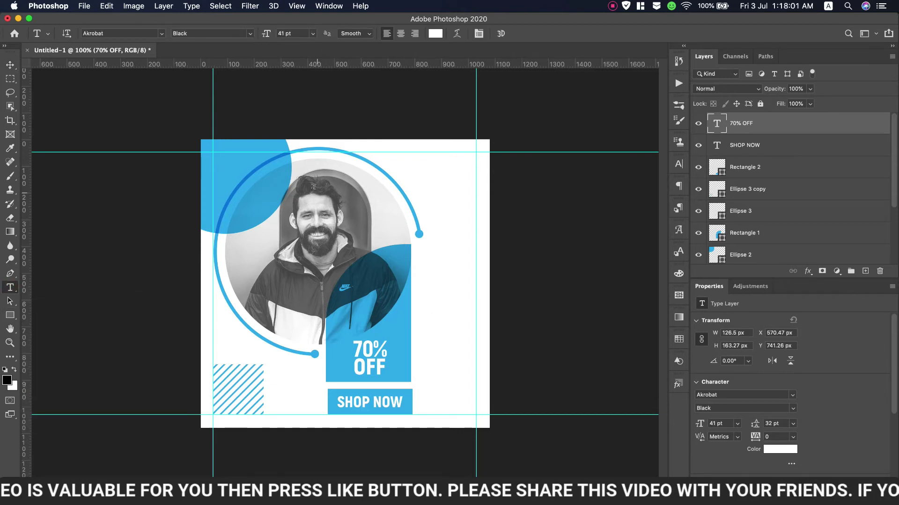
pyautogui.click(313, 187)
pyautogui.write('NEW')
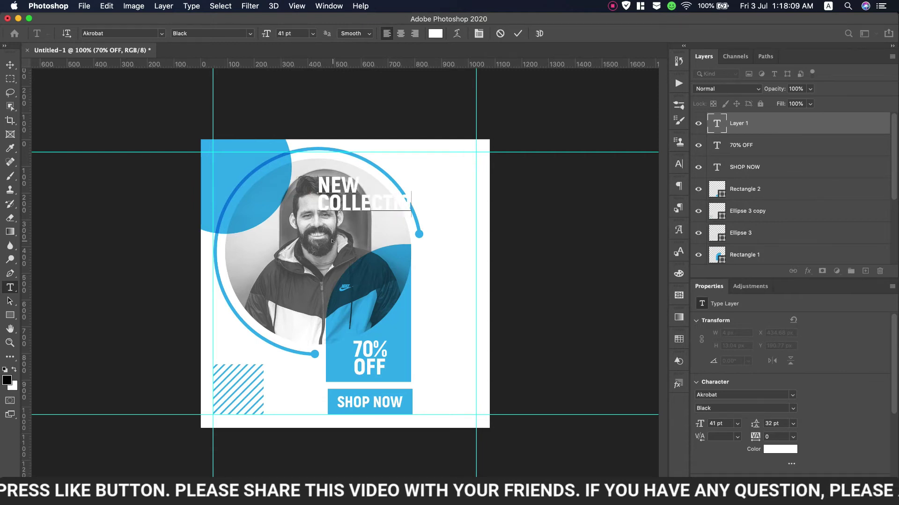
pyautogui.hotkey('ctrl', 'a')
# Set the NEW COLLECTION headline to Gotham Black in dark grey.
pyautogui.click(161, 34)
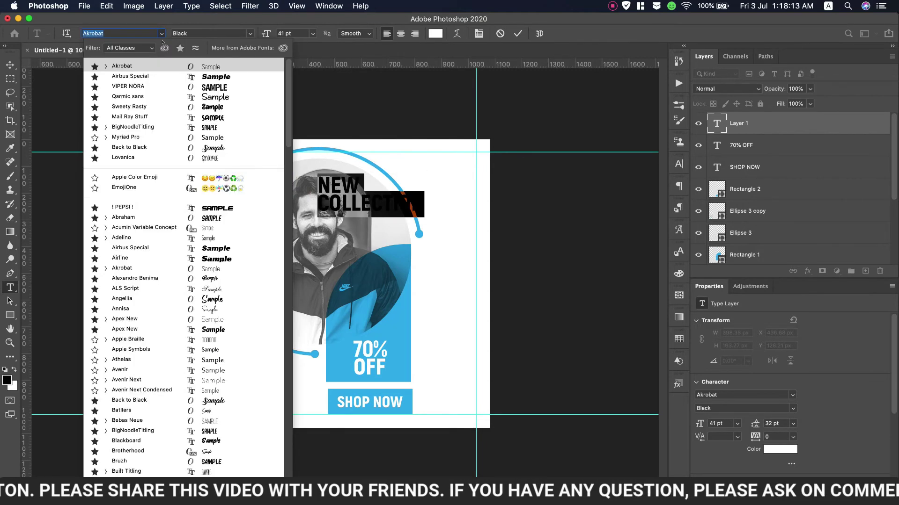
pyautogui.scroll(-3, 157, 393)
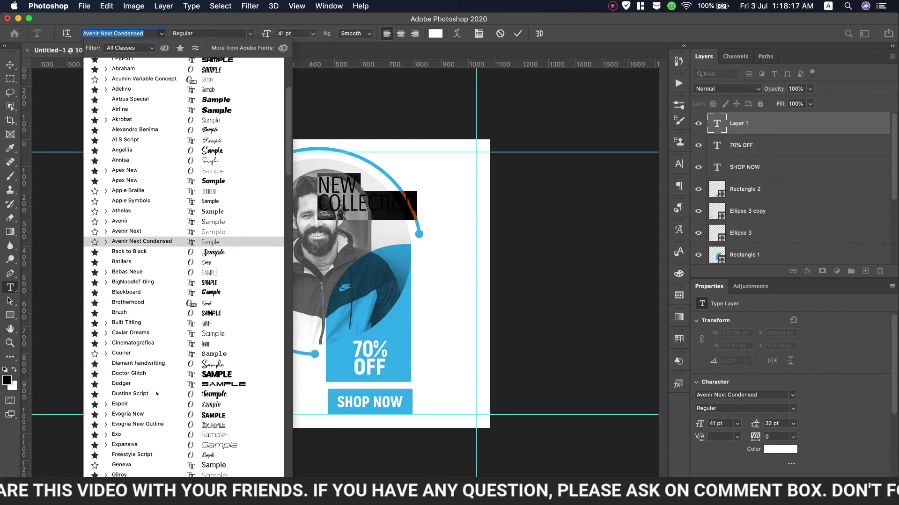
pyautogui.scroll(-2, 156, 393)
pyautogui.scroll(-2, 156, 393)
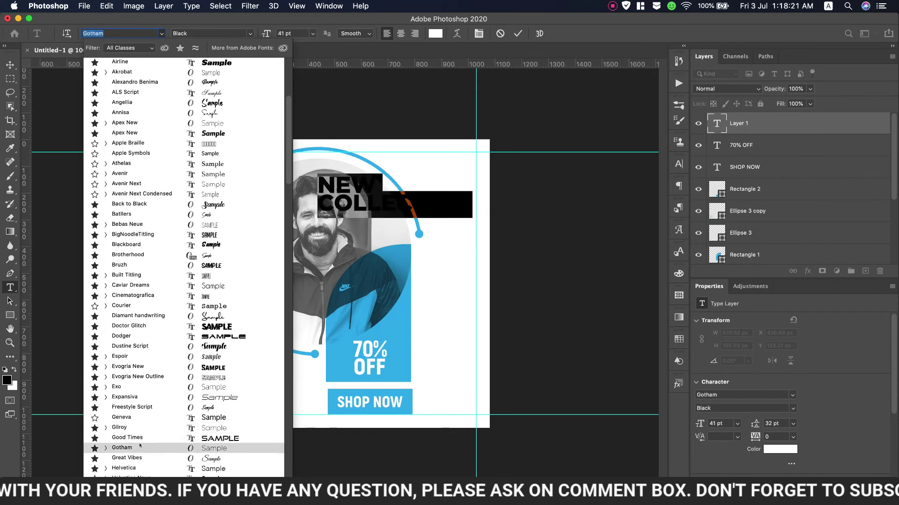
pyautogui.click(140, 444)
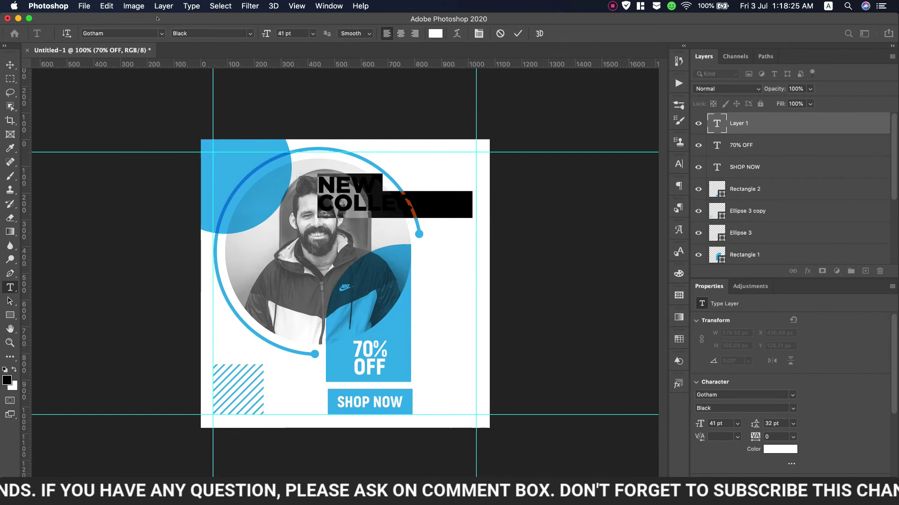
pyautogui.click(434, 33)
pyautogui.click(457, 295)
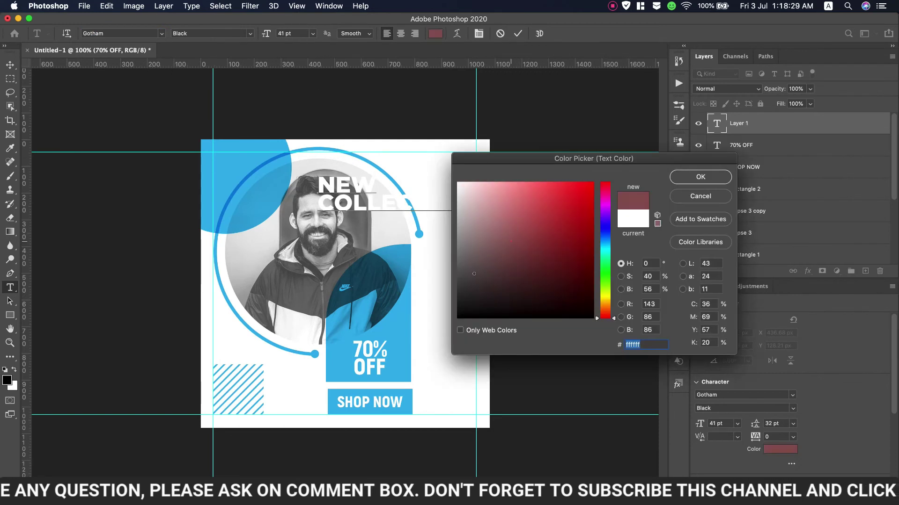
pyautogui.click(699, 176)
pyautogui.click(108, 6)
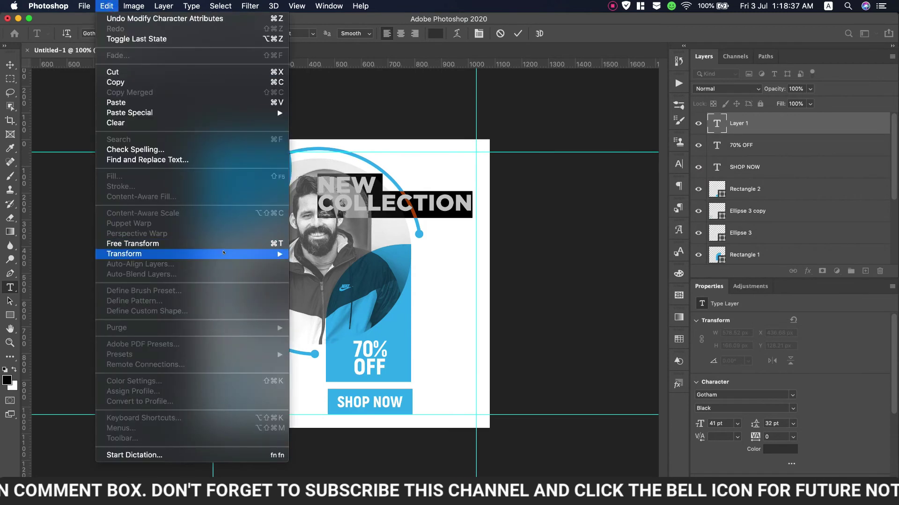
# Rotate NEW COLLECTION 90° counter-clockwise, move it right, and scale it to about 141%.
pyautogui.click(337, 406)
pyautogui.press('v')
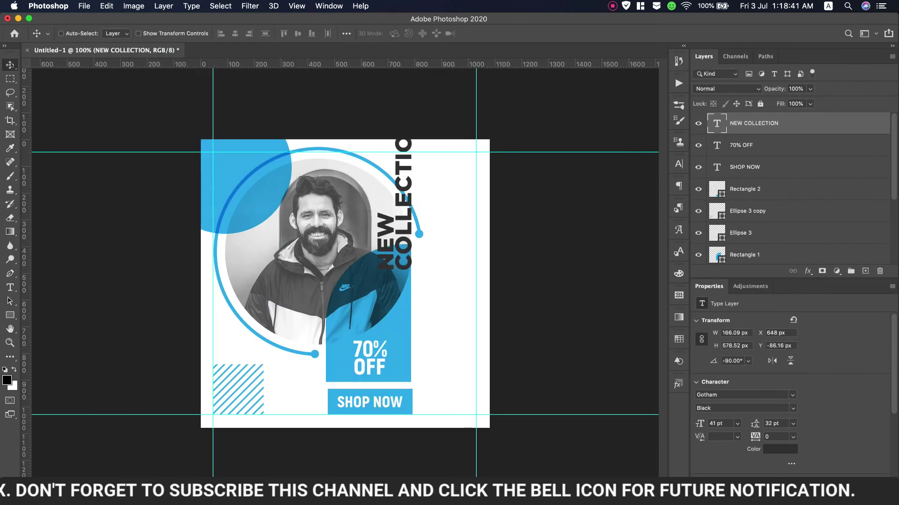
pyautogui.moveTo(402, 248); pyautogui.dragTo(471, 342)
pyautogui.hotkey('ctrl', 't')
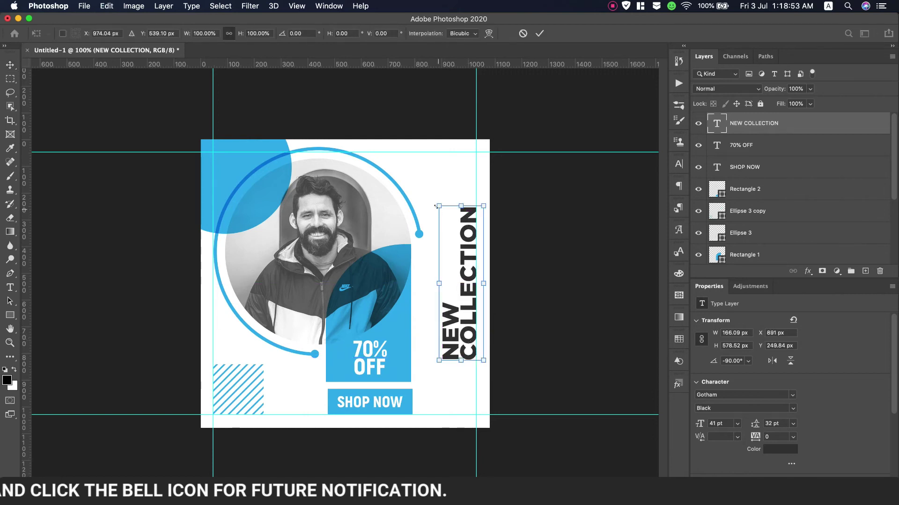
pyautogui.moveTo(432, 204); pyautogui.dragTo(429, 171)
pyautogui.hotkey('ctrl', 'z')
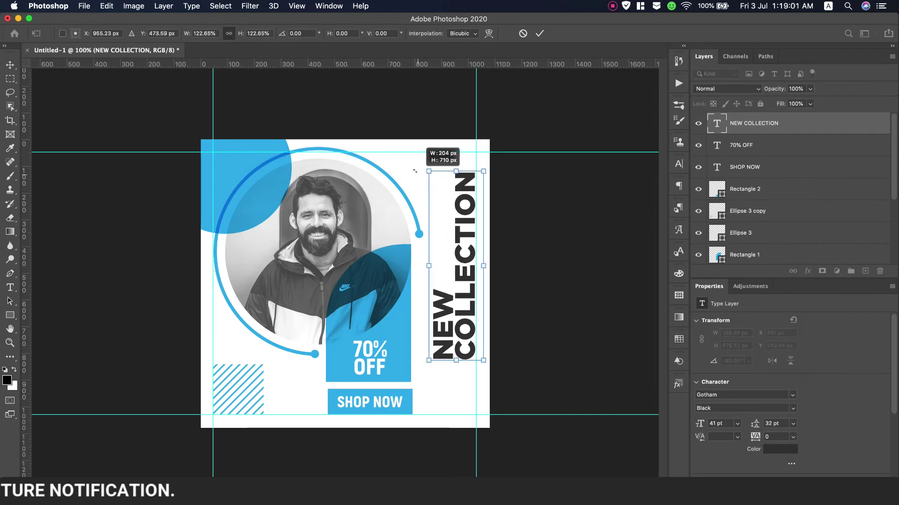
pyautogui.moveTo(440, 358); pyautogui.dragTo(423, 386)
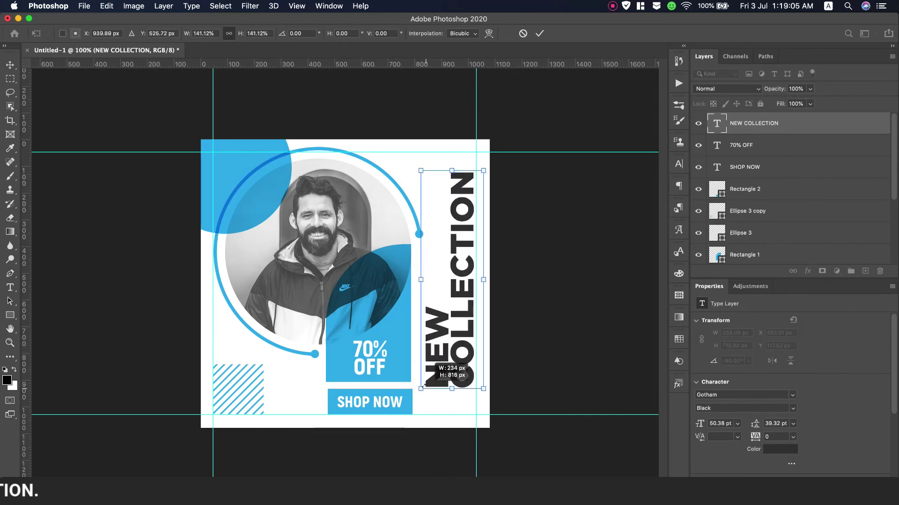
pyautogui.click(539, 33)
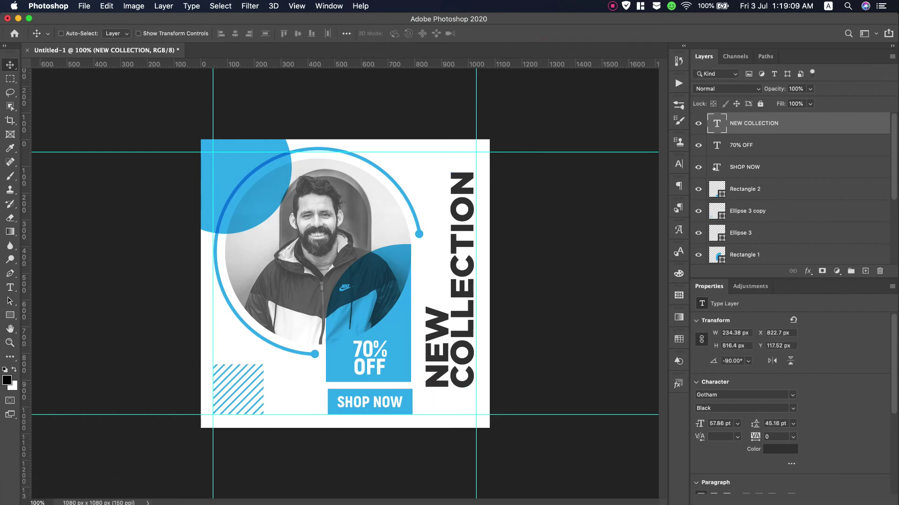
# Increase the headline's leading to 56 pt and rescale it to about 84%.
pyautogui.click(678, 164)
pyautogui.moveTo(615, 195); pyautogui.dragTo(627, 196)
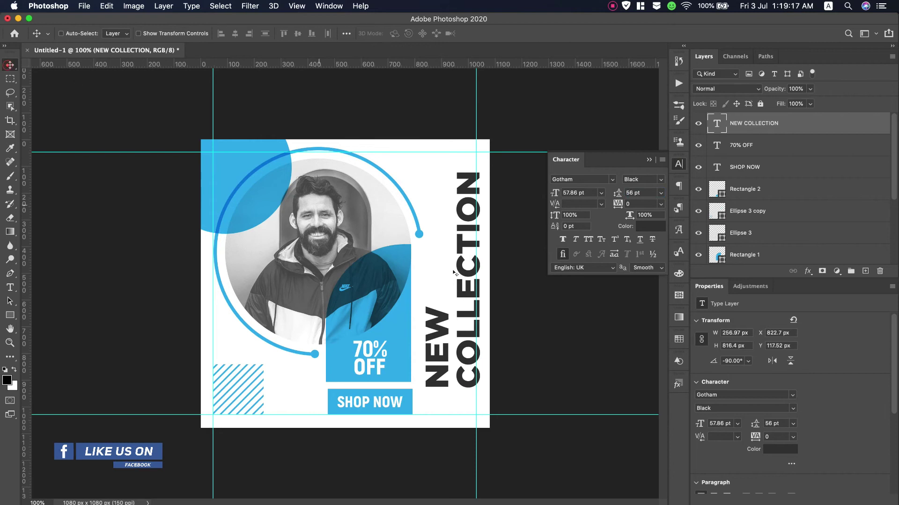
pyautogui.moveTo(470, 336); pyautogui.dragTo(463, 336)
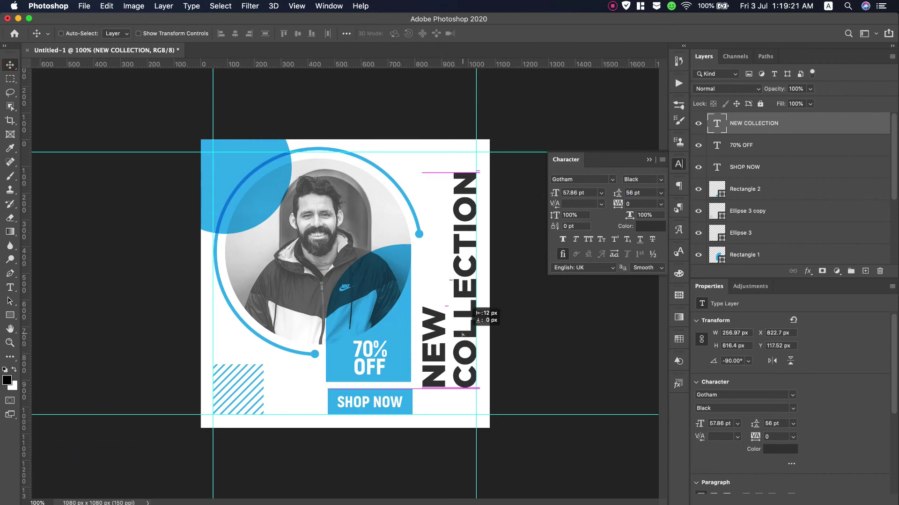
pyautogui.hotkey('ctrl', 't')
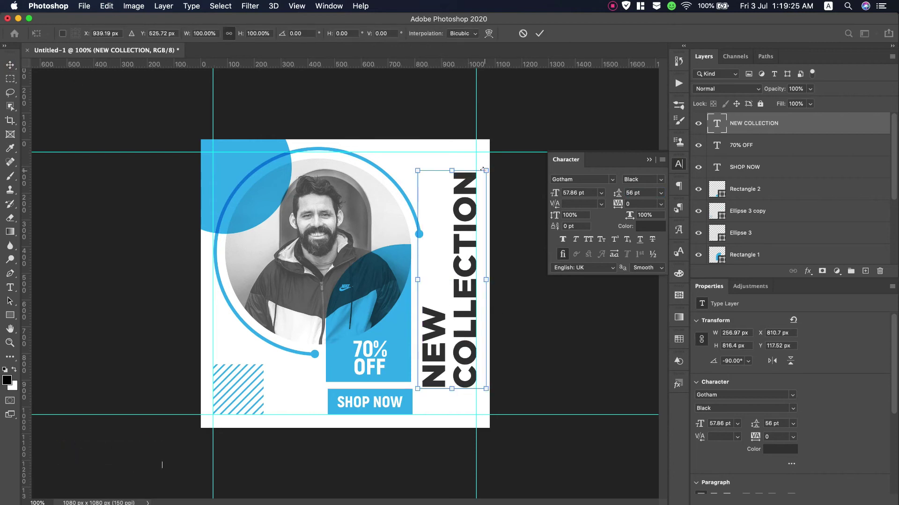
pyautogui.moveTo(483, 169); pyautogui.dragTo(481, 188)
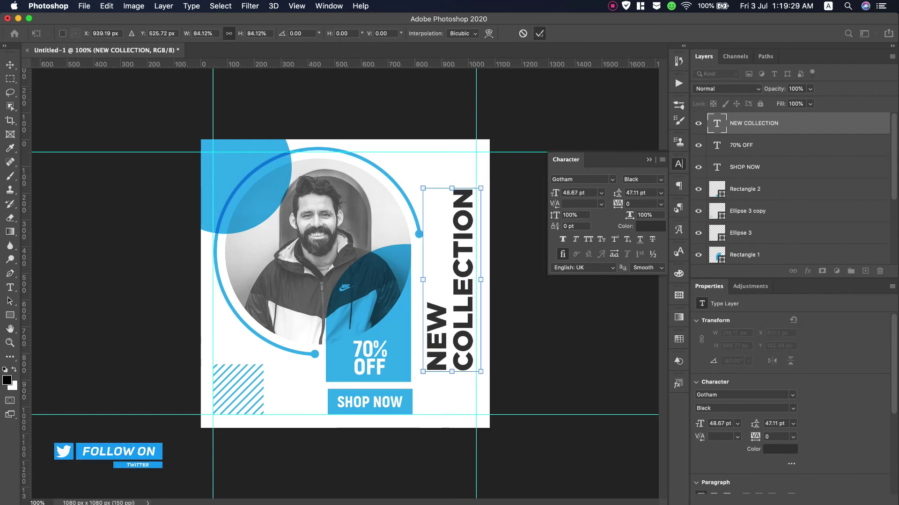
pyautogui.click(539, 34)
# Widen NEW COLLECTION's tracking to 100 and recentre it vertically beside the circle.
pyautogui.moveTo(463, 239); pyautogui.dragTo(463, 231)
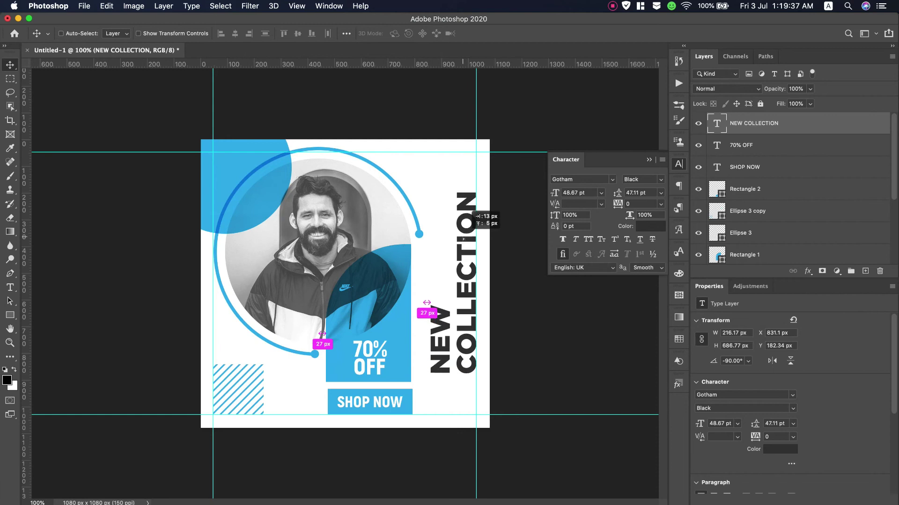
pyautogui.moveTo(462, 231); pyautogui.dragTo(463, 241)
pyautogui.moveTo(618, 204); pyautogui.dragTo(619, 205)
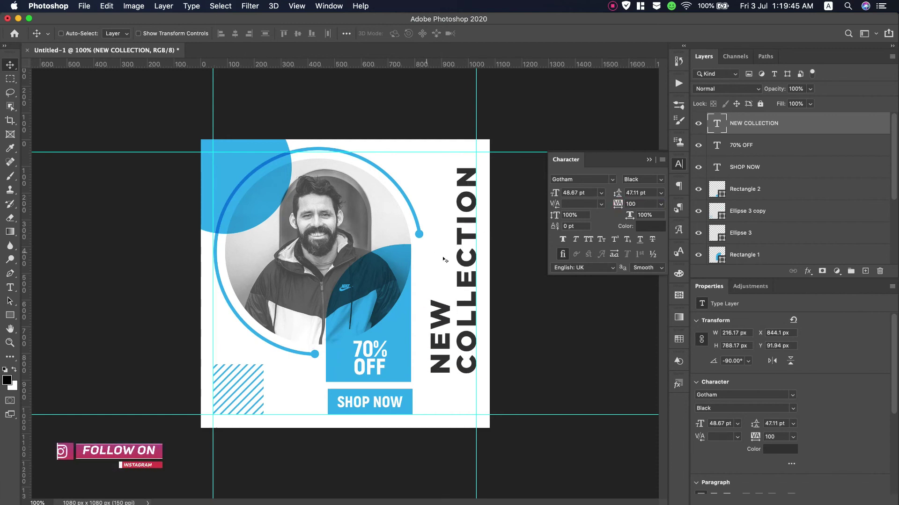
pyautogui.moveTo(460, 254); pyautogui.dragTo(460, 279)
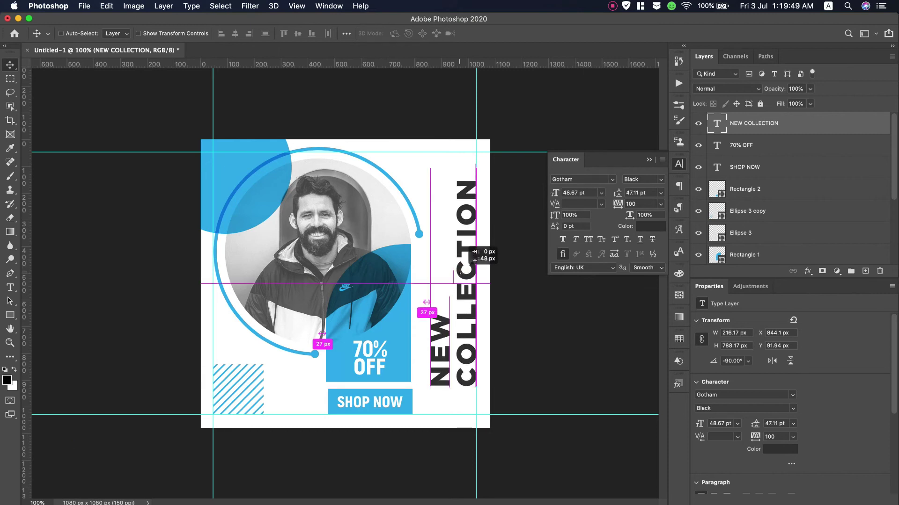
pyautogui.click(678, 164)
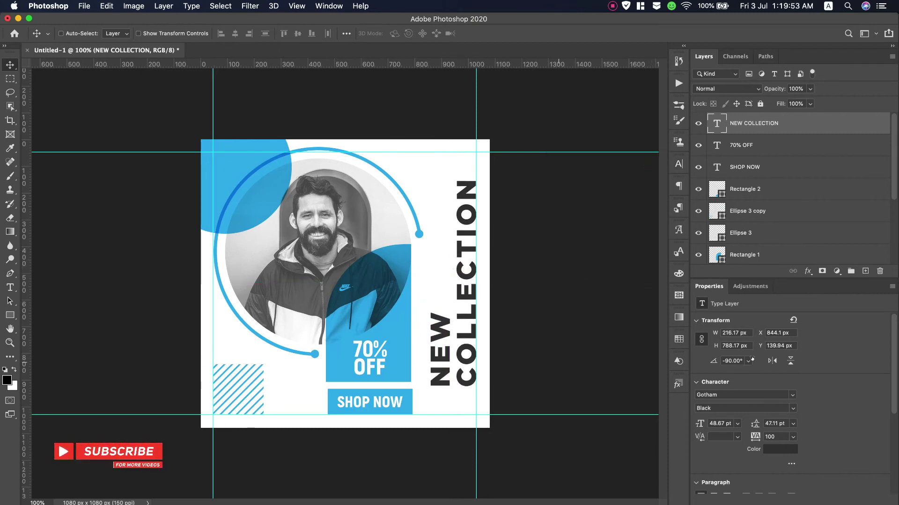
# Draw a 167×54 px light-blue bar at bottom right and copy it to the top edge.
pyautogui.press('u')
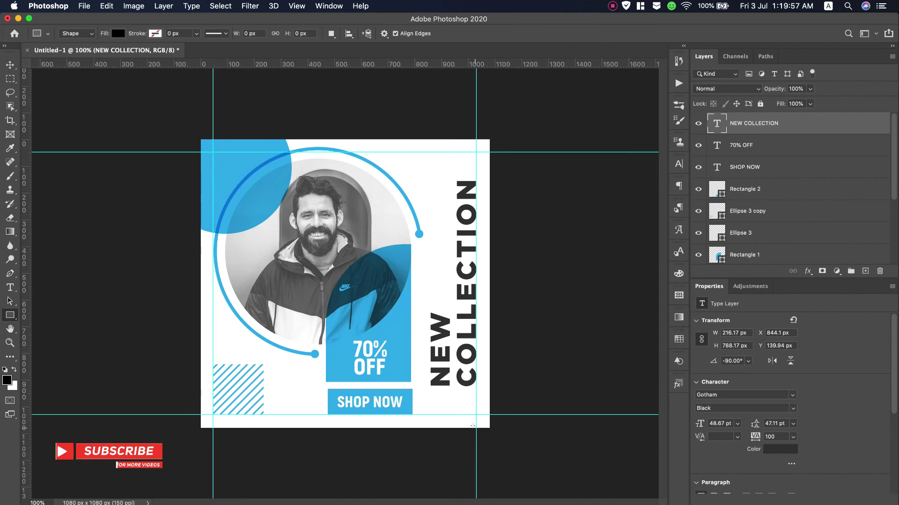
pyautogui.moveTo(476, 428); pyautogui.dragTo(429, 413)
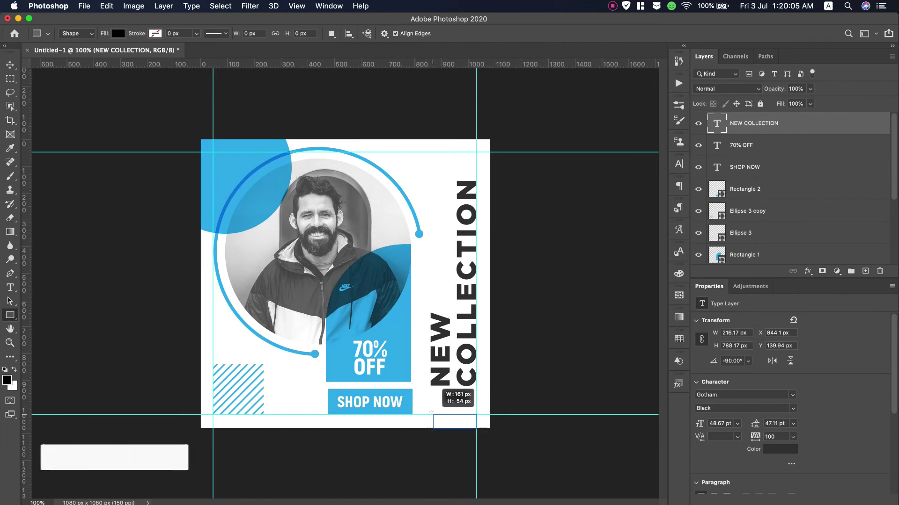
pyautogui.moveTo(429, 413); pyautogui.dragTo(431, 414)
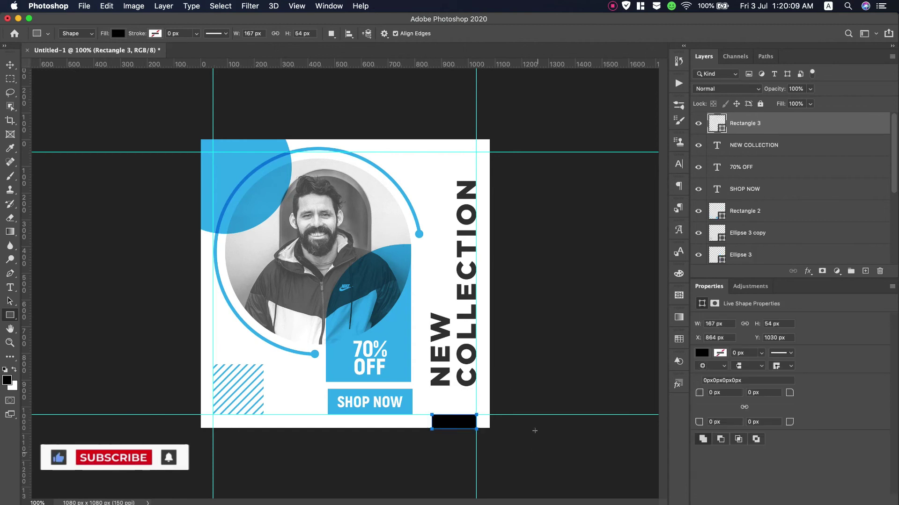
pyautogui.click(118, 33)
pyautogui.click(50, 91)
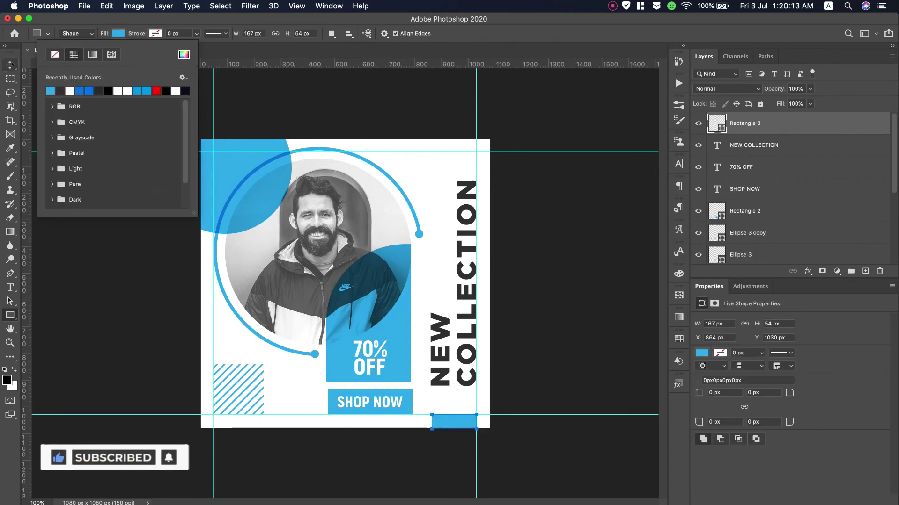
pyautogui.press('v')
pyautogui.moveTo(460, 410); pyautogui.dragTo(460, 146)
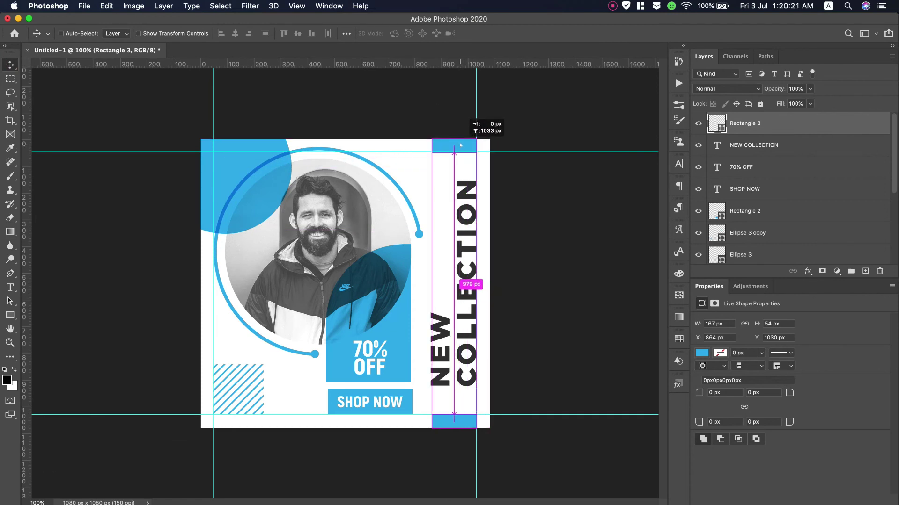
pyautogui.moveTo(461, 146); pyautogui.dragTo(460, 144)
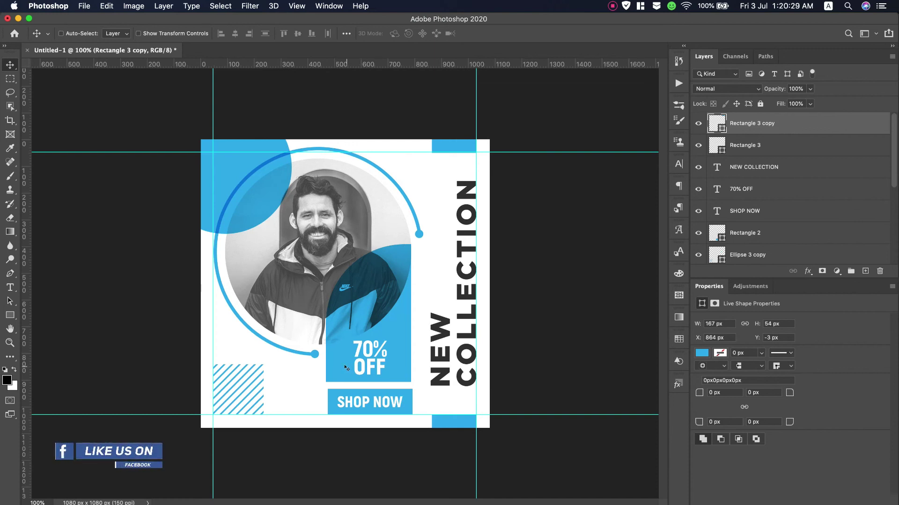
# Draw a small light-blue four-sided polygon diamond beside the portrait circle.
pyautogui.rightClick(11, 316)
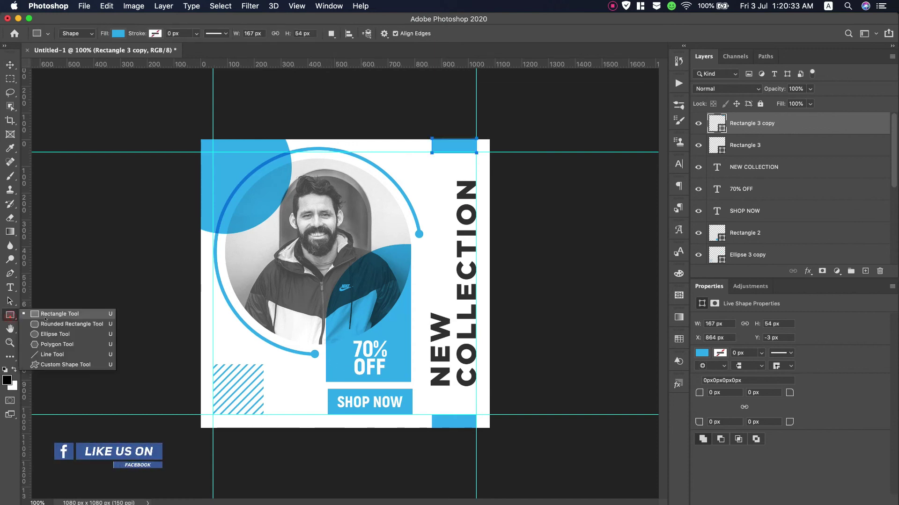
pyautogui.click(51, 349)
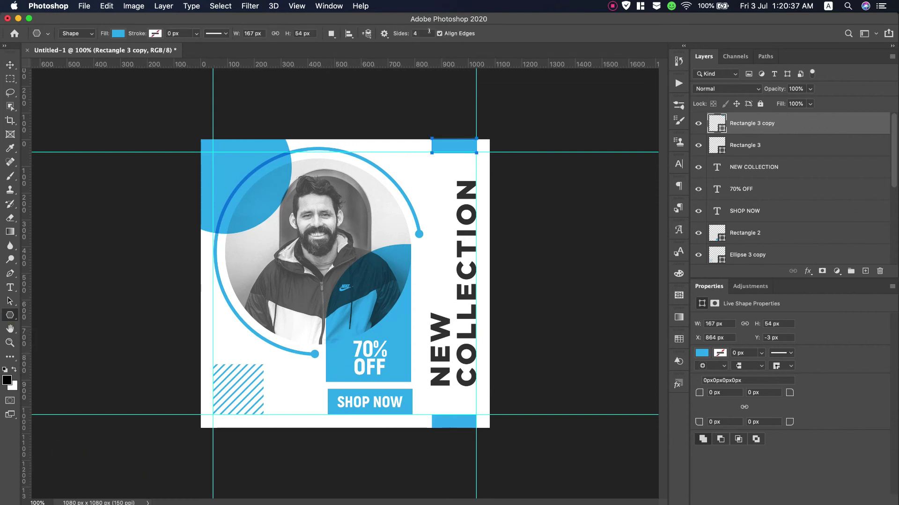
pyautogui.click(865, 271)
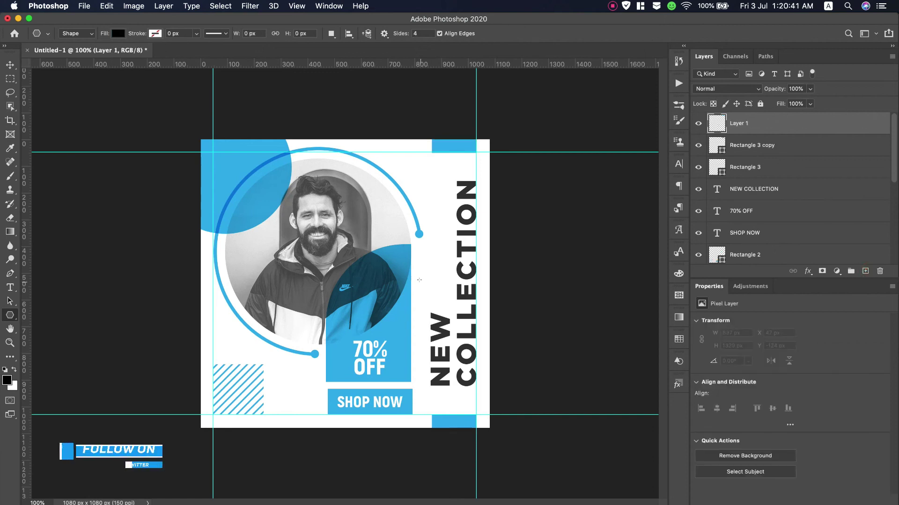
pyautogui.moveTo(427, 282)
pyautogui.mouseDown()
pyautogui.moveTo(435, 296)
pyautogui.moveTo(436, 249)
pyautogui.mouseUp()
pyautogui.click(118, 34)
pyautogui.click(72, 89)
pyautogui.click(27, 80)
pyautogui.press('v')
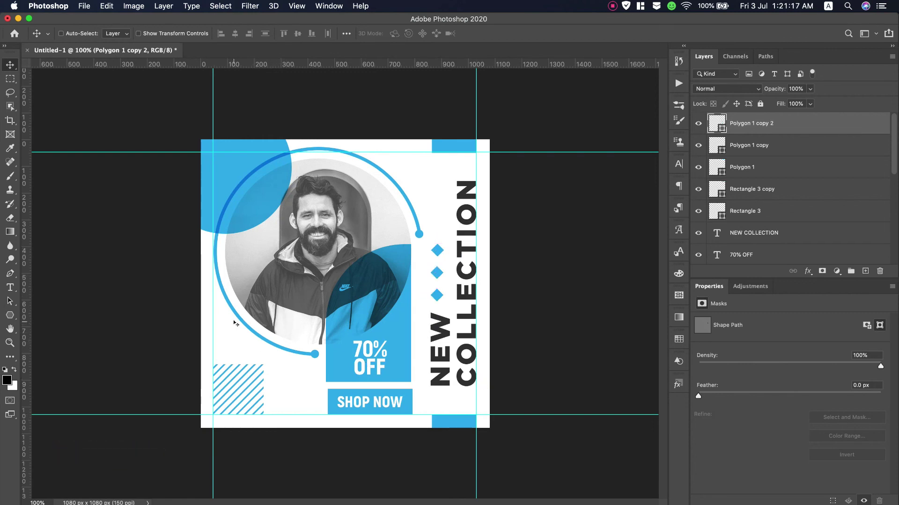
# Save 'New Collection Gents Jacket Social Media Post.psd' to the Desktop with Maximize Compatibility.
pyautogui.click(84, 5)
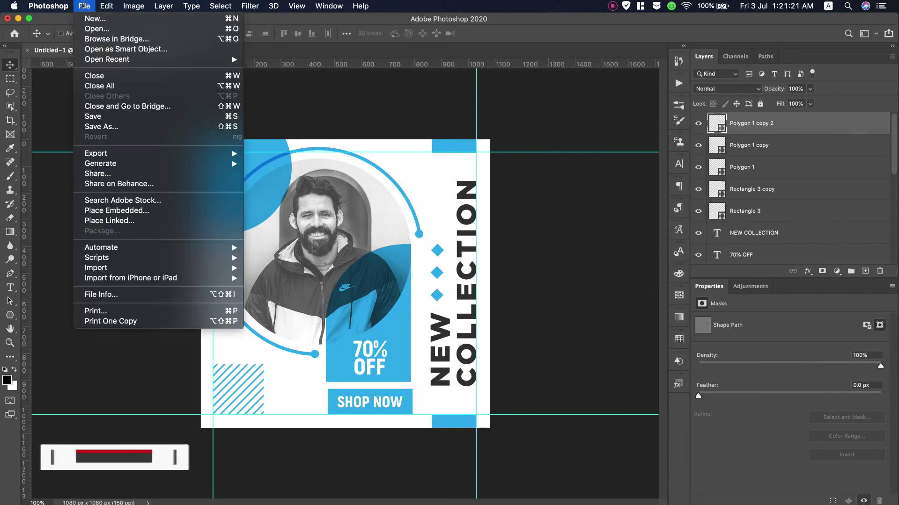
pyautogui.click(141, 123)
pyautogui.click(496, 170)
pyautogui.click(456, 147)
pyautogui.click(422, 246)
pyautogui.click(431, 114)
pyautogui.moveTo(432, 114); pyautogui.dragTo(330, 113)
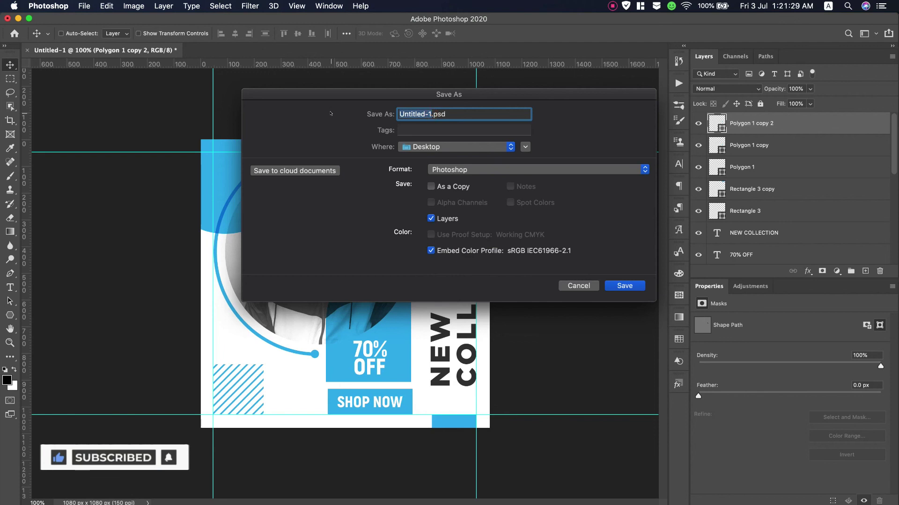
pyautogui.write('ction Gents Jacket')
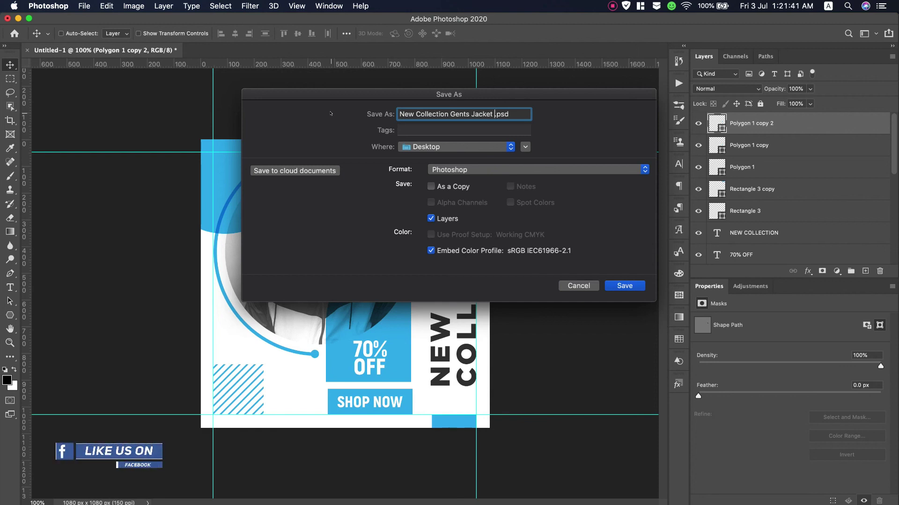
pyautogui.write('Post')
pyautogui.click(629, 285)
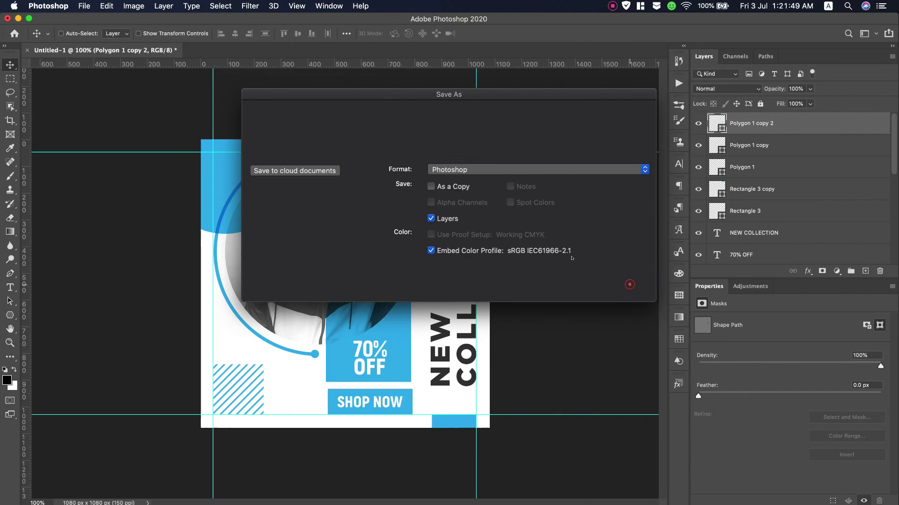
pyautogui.click(579, 235)
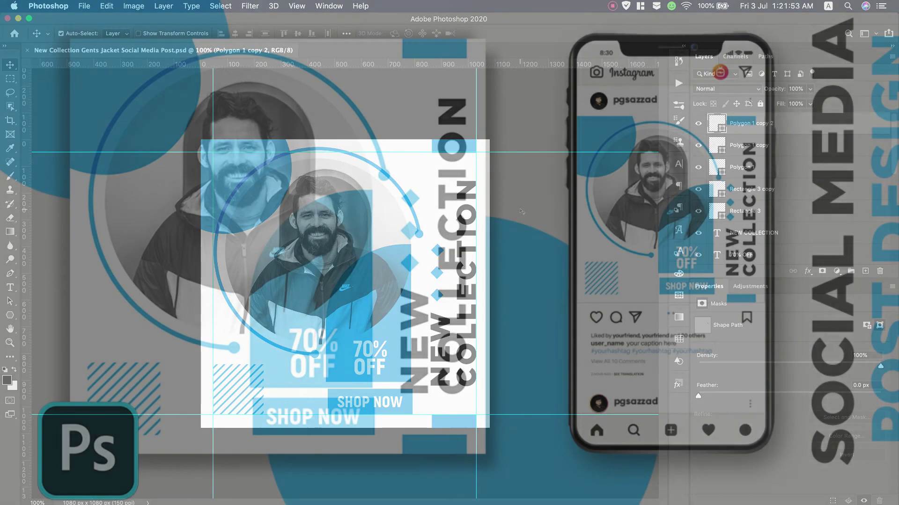